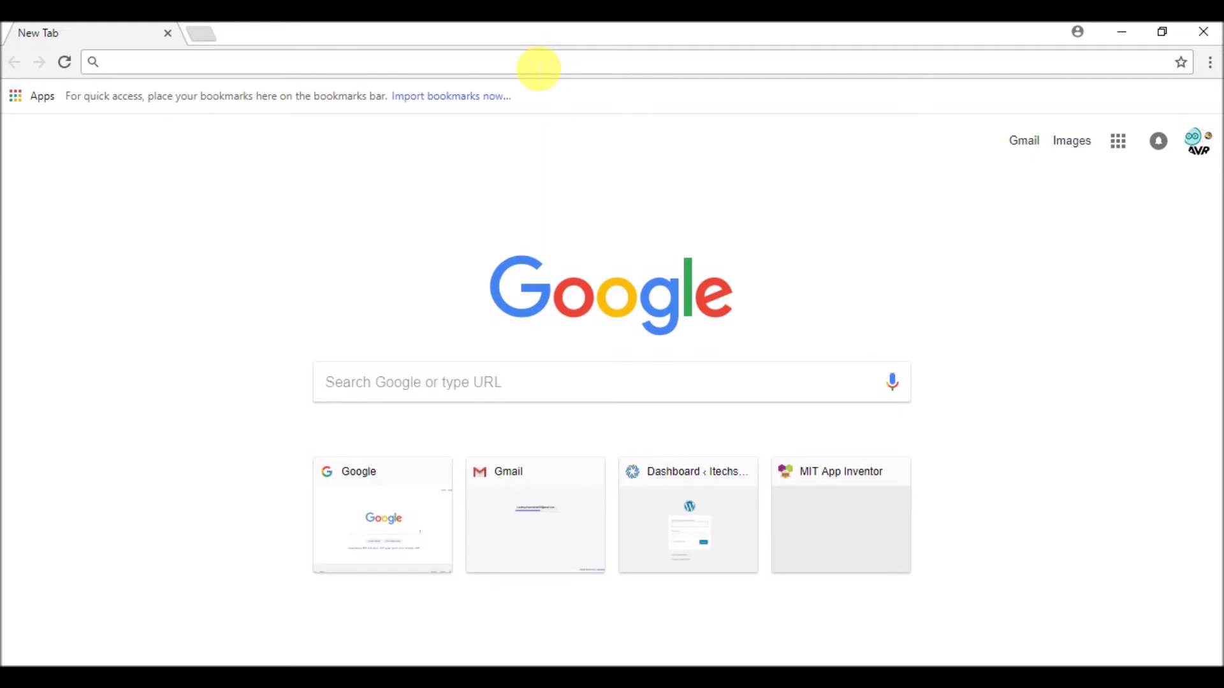
{"action": "type", "text": "ai"}
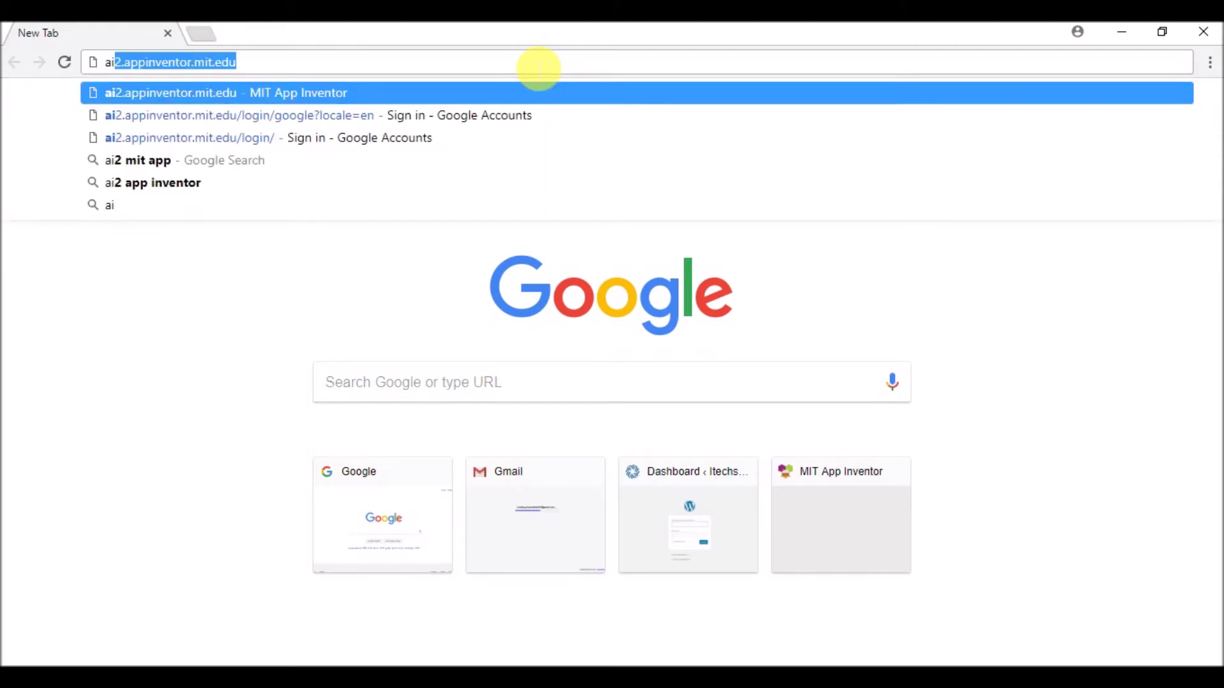
{"action": "type", "text": "2"}
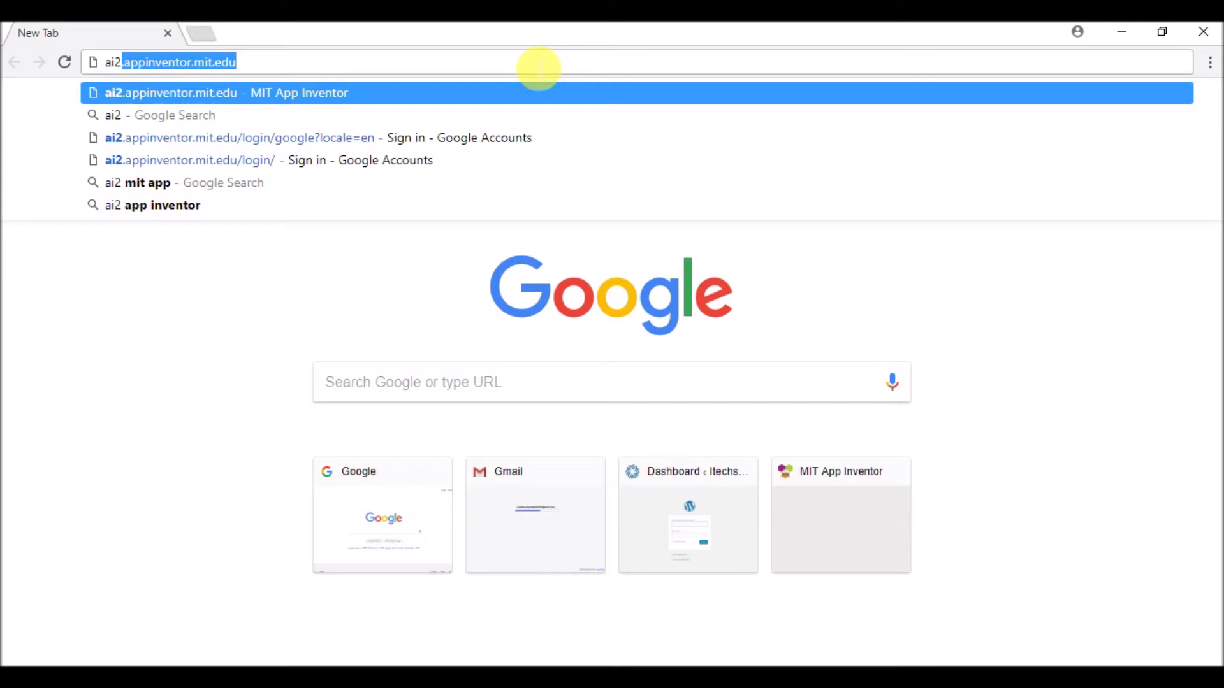
Go to ai2.appinventor.mit.edu to reach My Projects, which lists the project 'app'
{"action": "key", "text": "Return"}
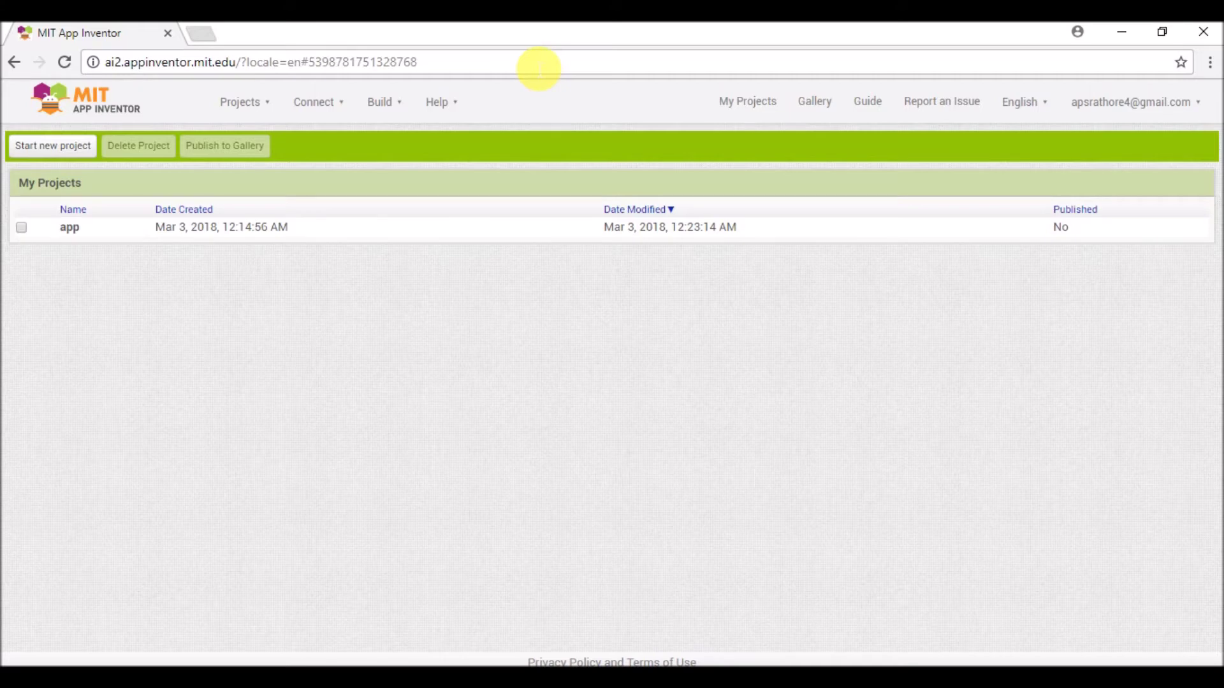
Start a new project named 'new', postponing the survey and dismissing the welcome message
{"action": "left_click", "coordinate": [53, 145]}
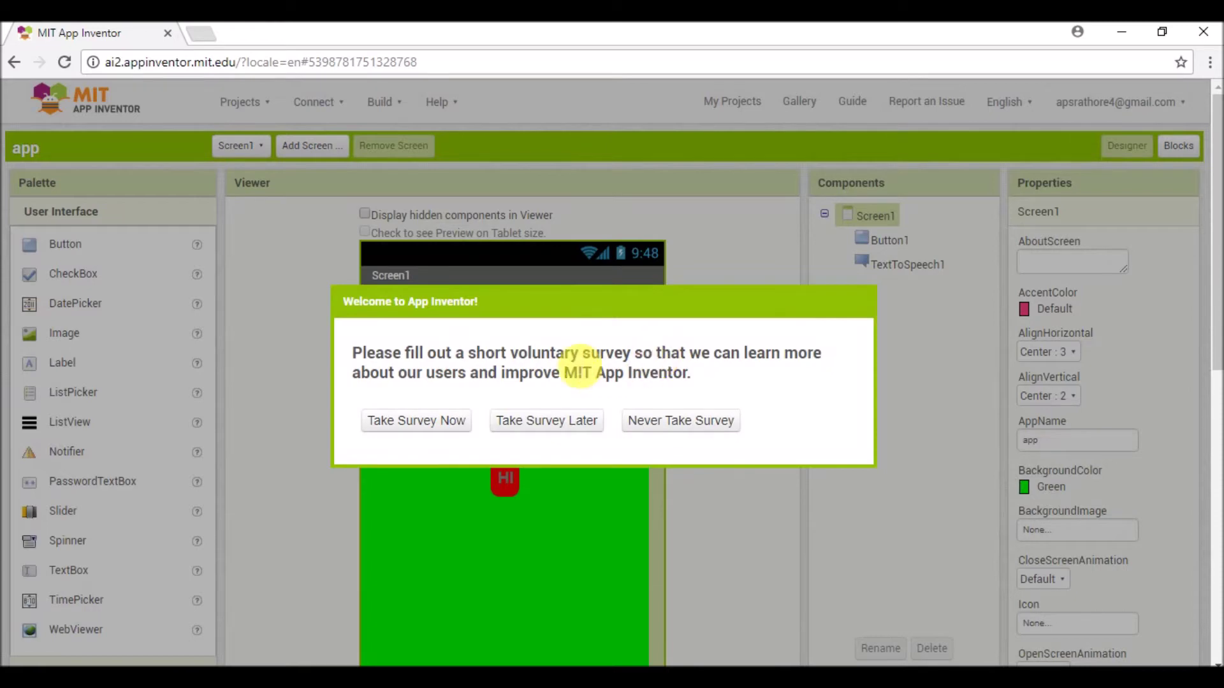
{"action": "left_click", "coordinate": [516, 421]}
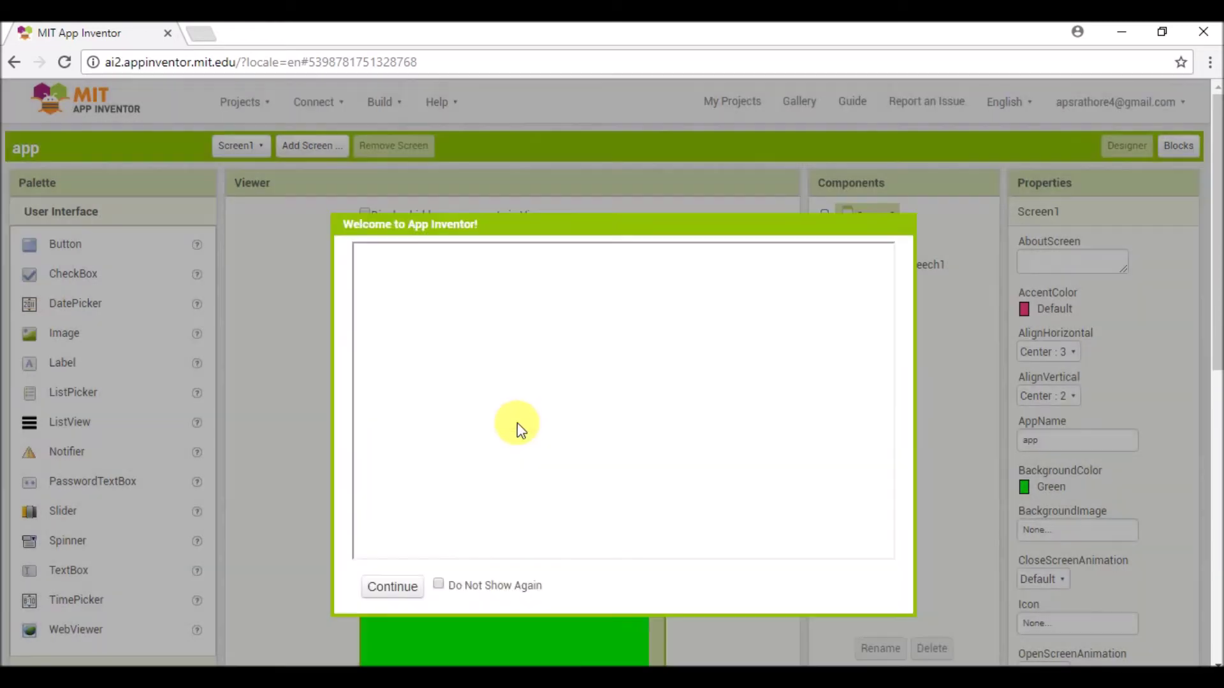
{"action": "left_click", "coordinate": [392, 586]}
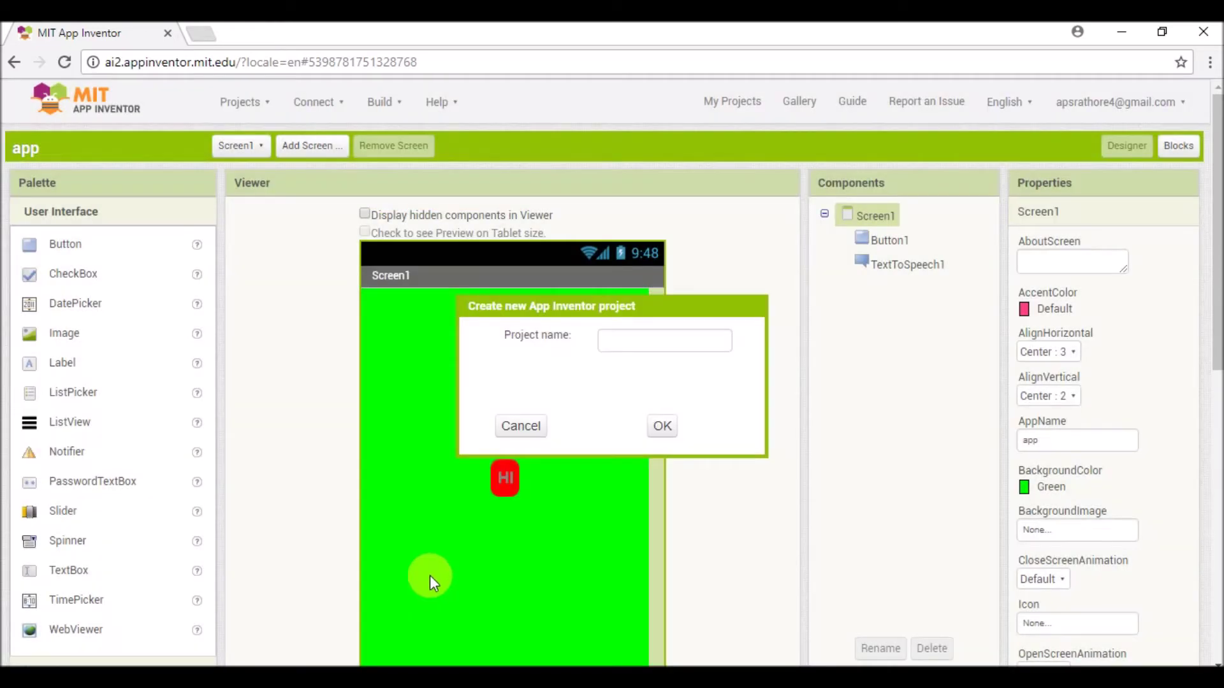
{"action": "left_click", "coordinate": [635, 342]}
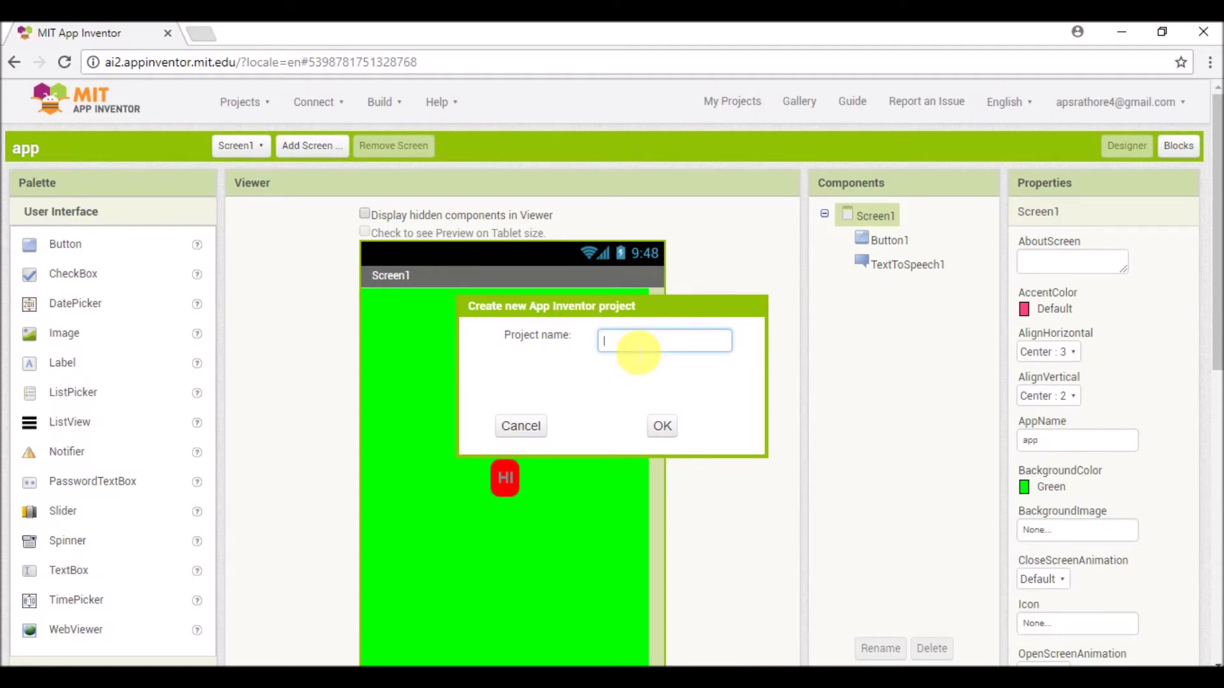
{"action": "type", "text": "new"}
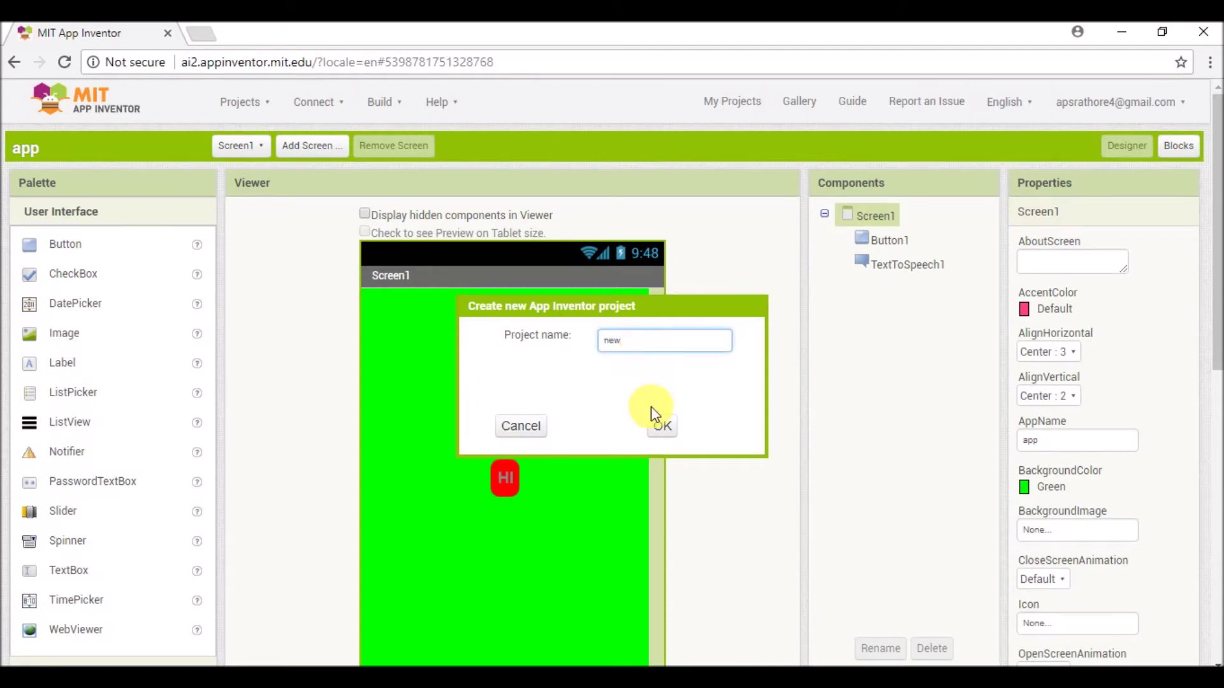
{"action": "left_click", "coordinate": [662, 426]}
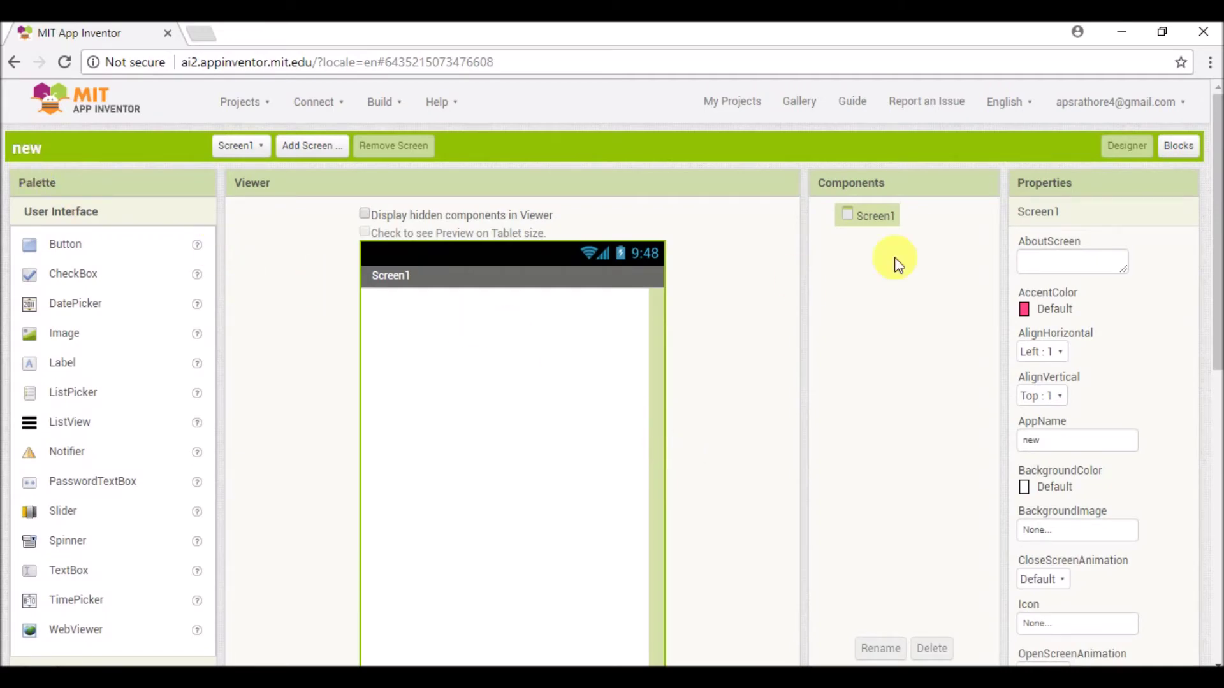
{"action": "mouse_move", "coordinate": [1215, 206]}
{"action": "left_mouse_down"}
{"action": "mouse_move", "coordinate": [1214, 287]}
{"action": "mouse_move", "coordinate": [1215, 196]}
{"action": "mouse_move", "coordinate": [1214, 235]}
{"action": "left_mouse_up"}
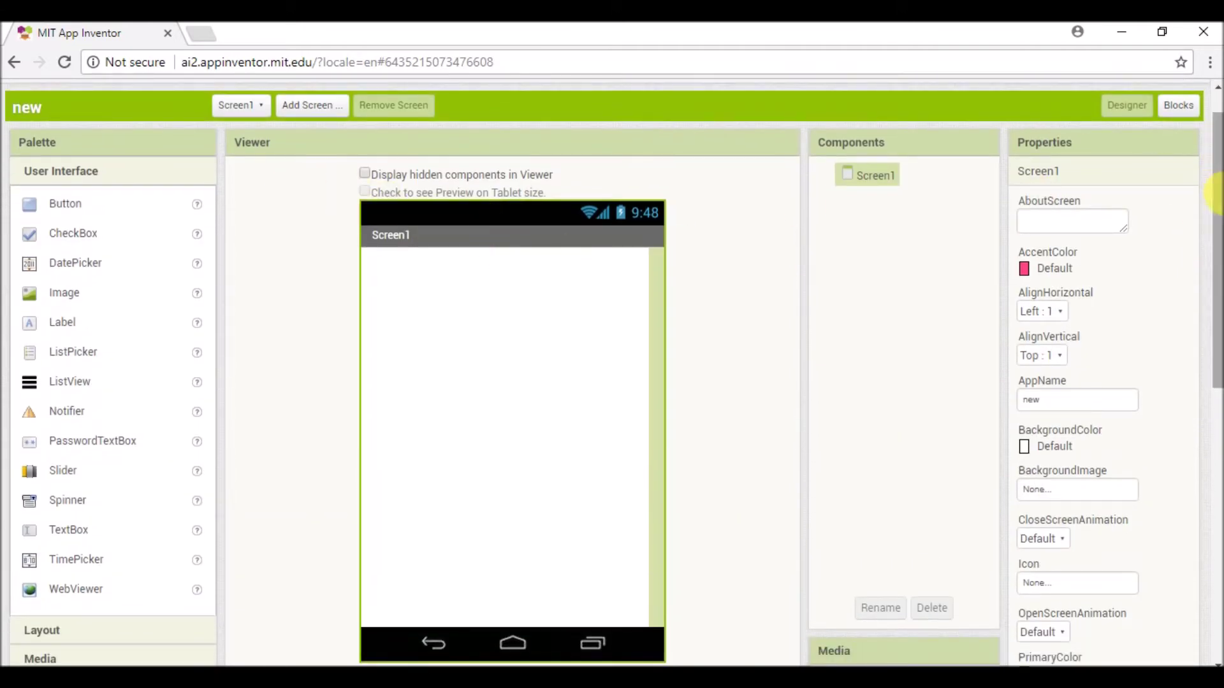
{"action": "left_click_drag", "start_coordinate": [1214, 234], "coordinate": [1210, 346]}
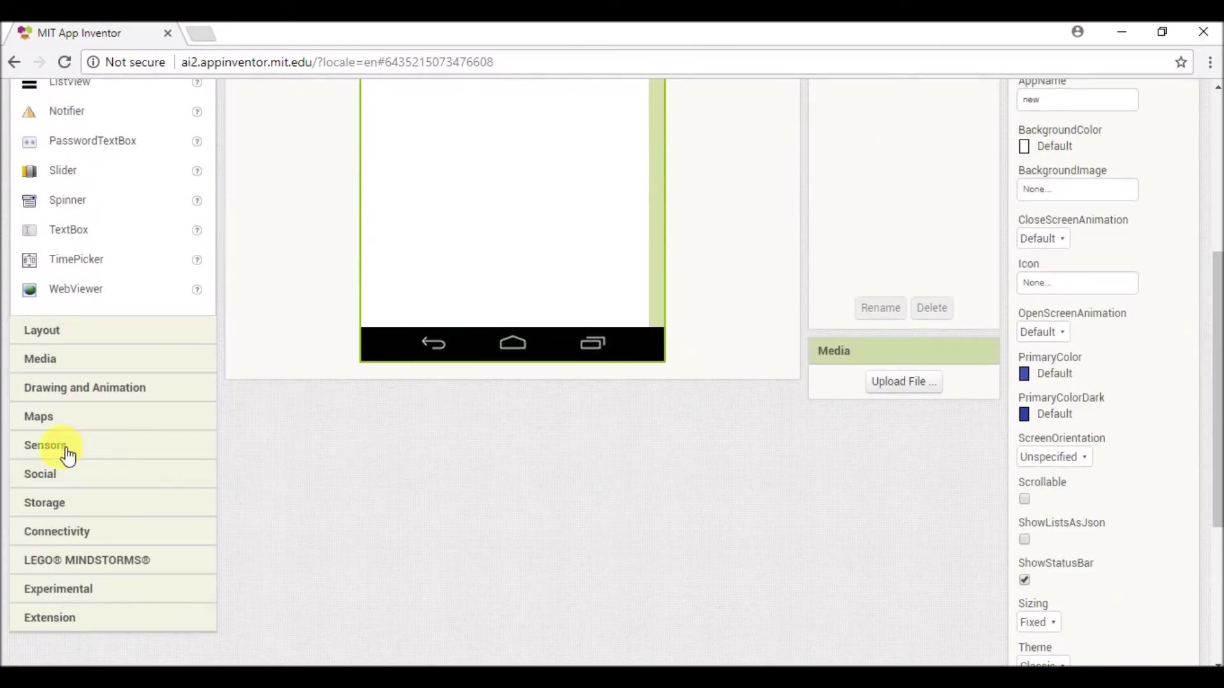
Drag an AccelerometerSensor from the Sensors palette onto Screen1
{"action": "left_click", "coordinate": [45, 445]}
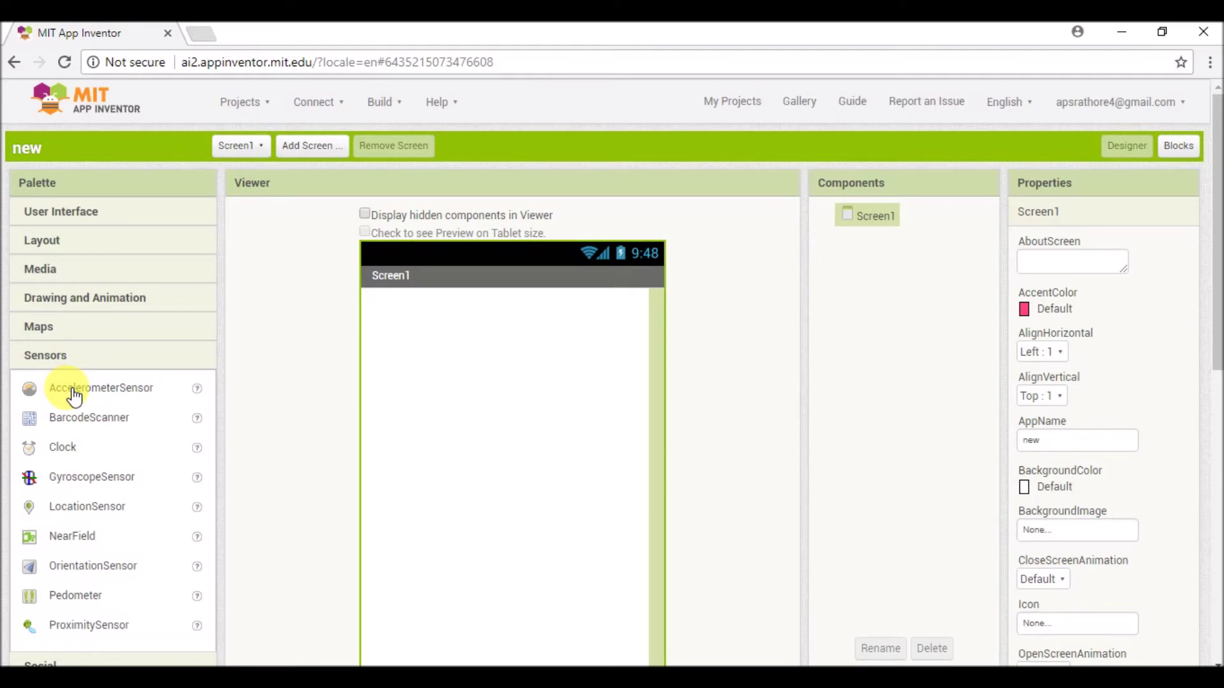
{"action": "left_click_drag", "start_coordinate": [74, 390], "coordinate": [504, 368]}
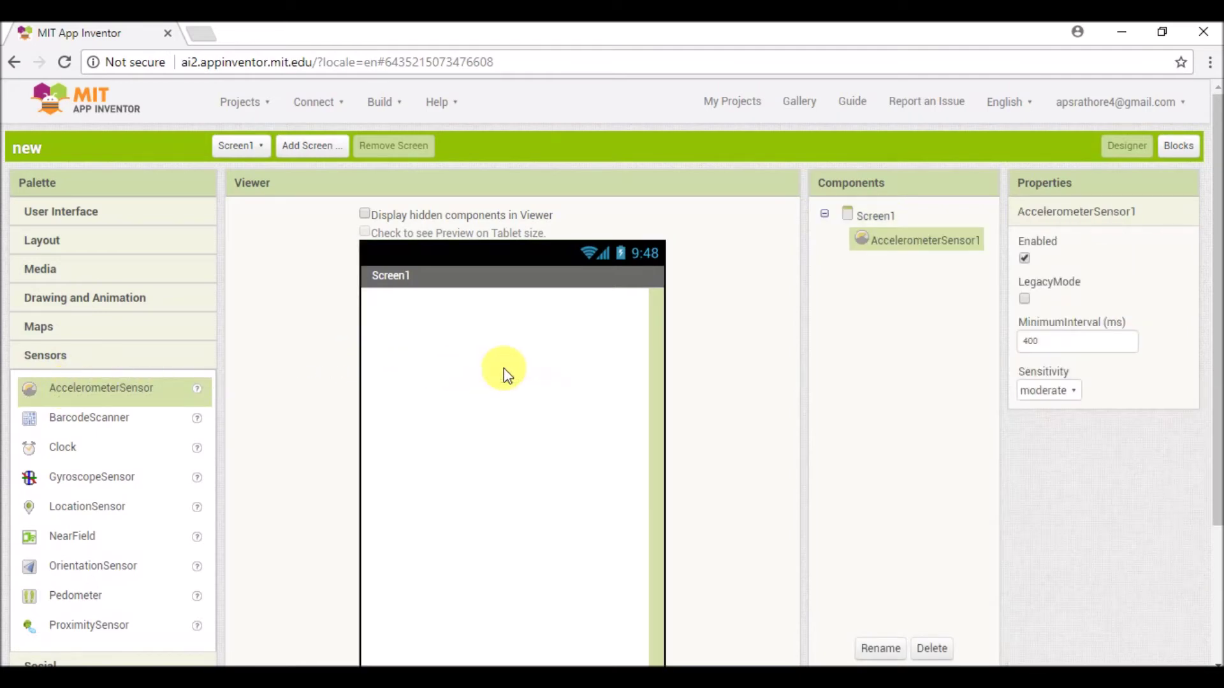
{"action": "scroll", "coordinate": [390, 357], "scroll_direction": "down", "scroll_amount": 1}
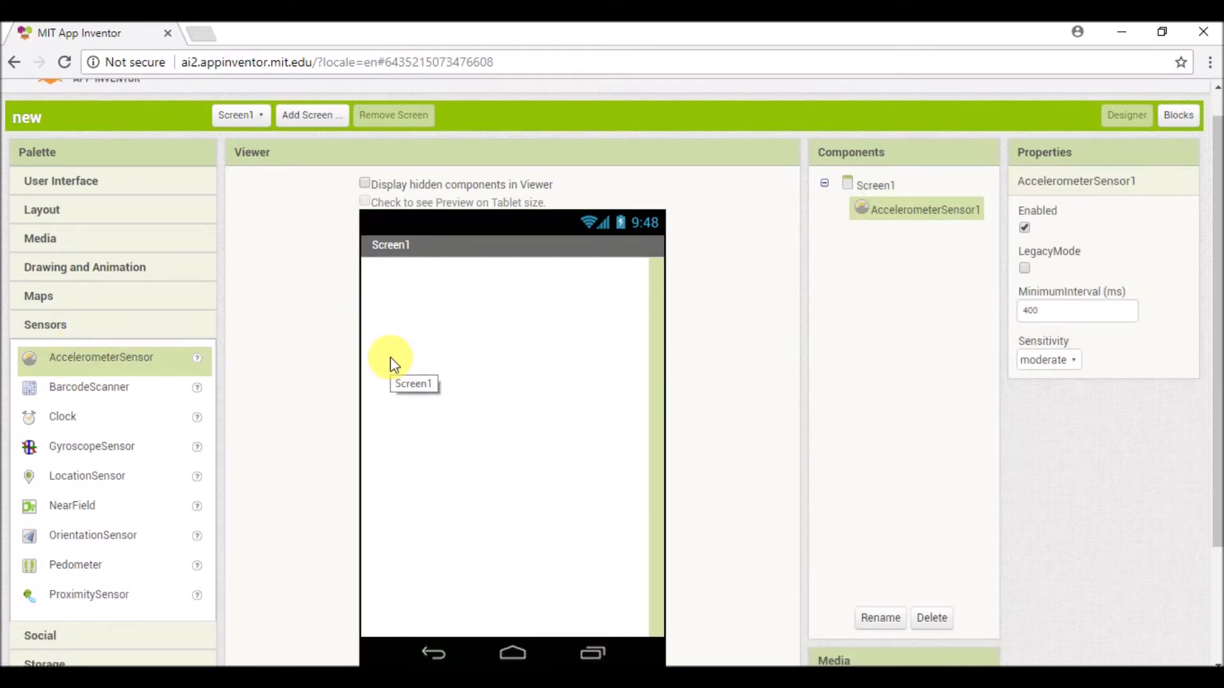
{"action": "left_click", "coordinate": [116, 238]}
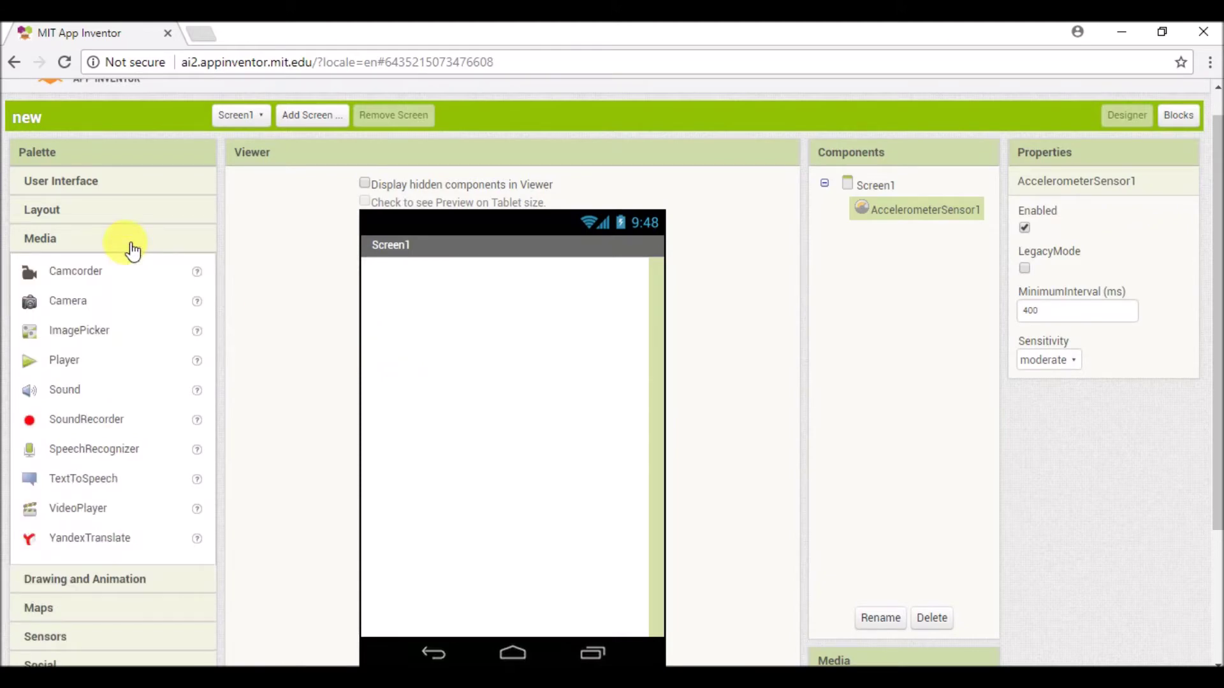
Add a Camera component, then check the AccelerometerSensor1 and Camera1 properties
{"action": "left_click_drag", "start_coordinate": [91, 301], "coordinate": [497, 315]}
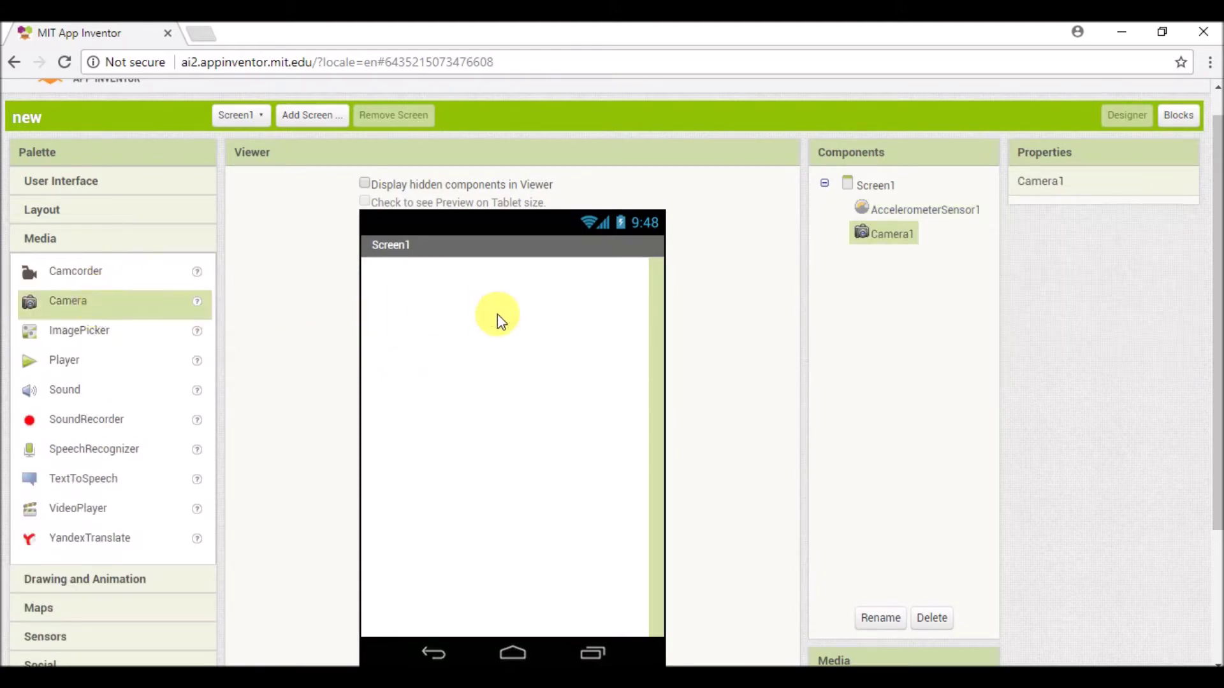
{"action": "left_click", "coordinate": [881, 211]}
{"action": "left_click", "coordinate": [883, 234]}
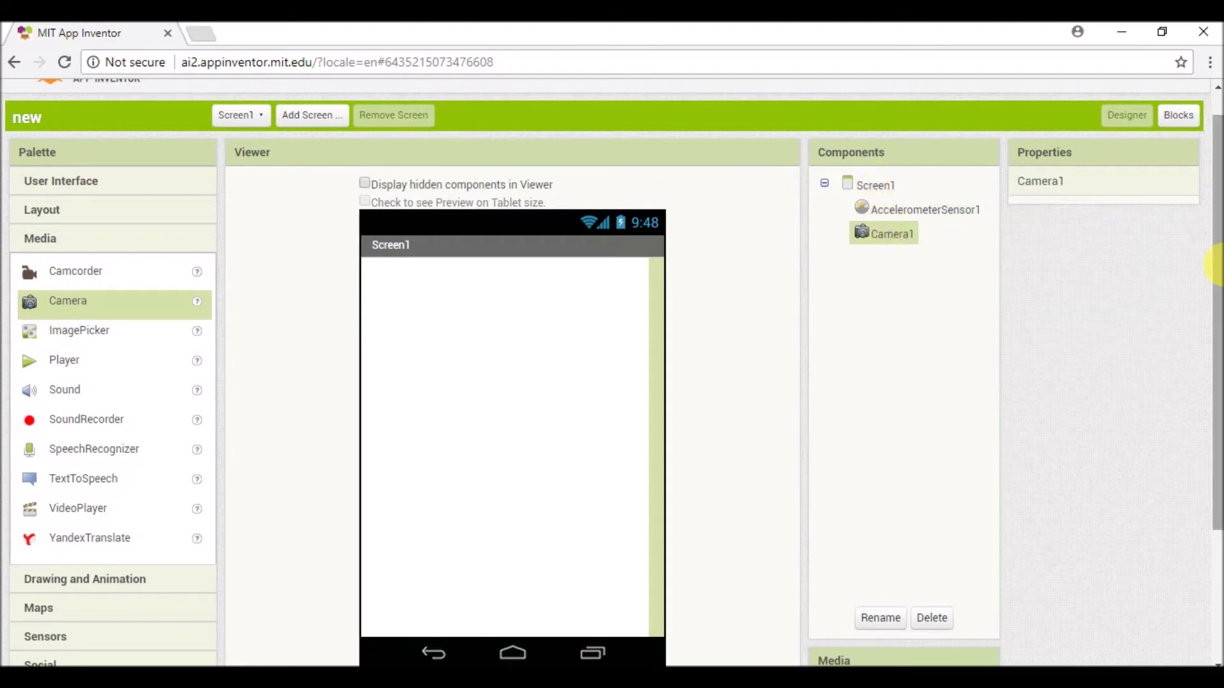
{"action": "left_click_drag", "start_coordinate": [1216, 191], "coordinate": [1217, 432]}
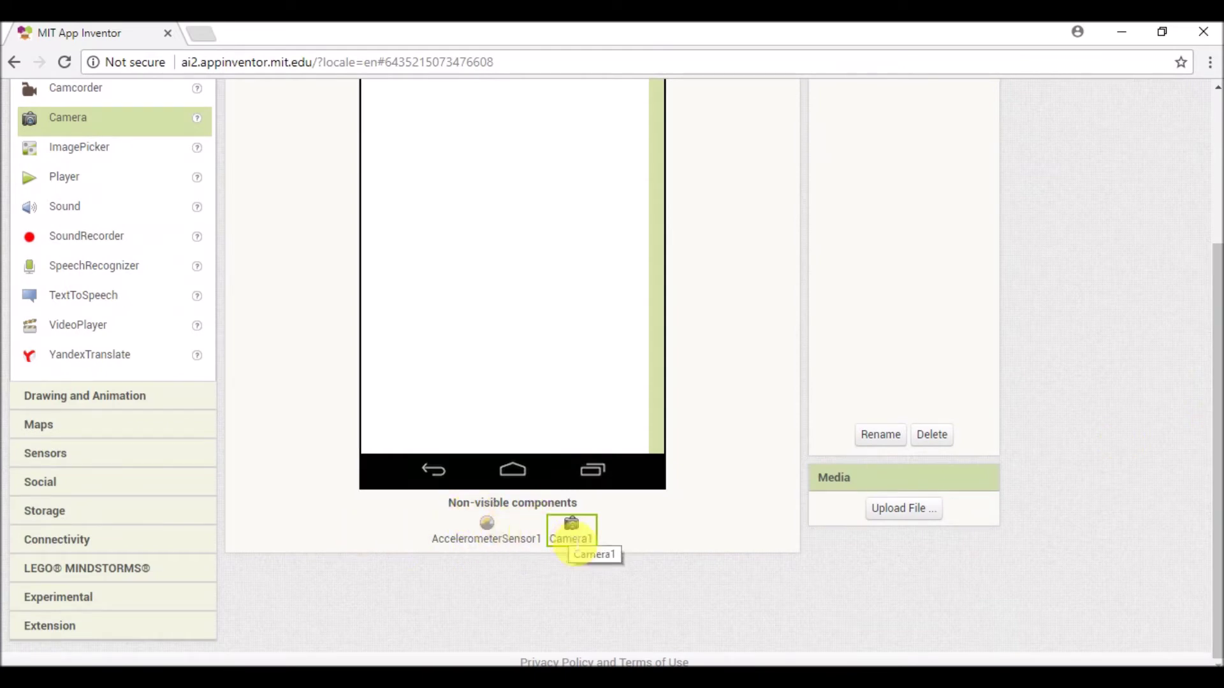
{"action": "left_click_drag", "start_coordinate": [1215, 459], "coordinate": [1214, 284]}
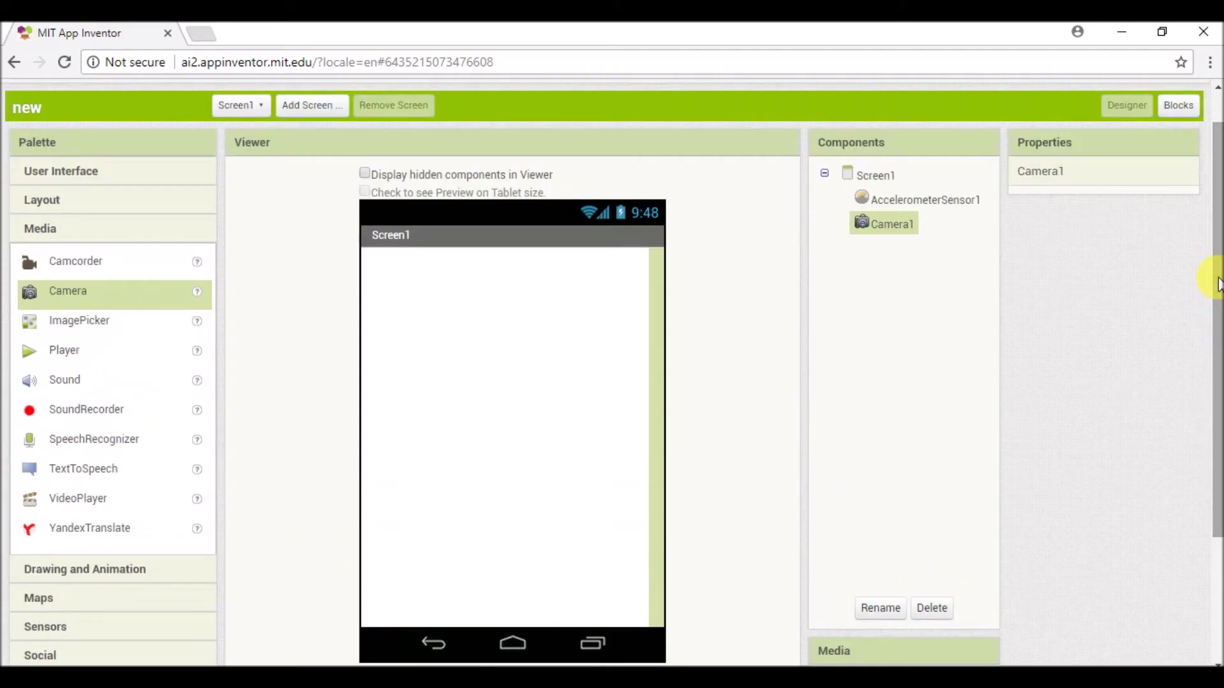
{"action": "left_click", "coordinate": [159, 171]}
Add a Button from User Interface and a Camcorder from Media to Screen1
{"action": "left_click_drag", "start_coordinate": [85, 204], "coordinate": [467, 308]}
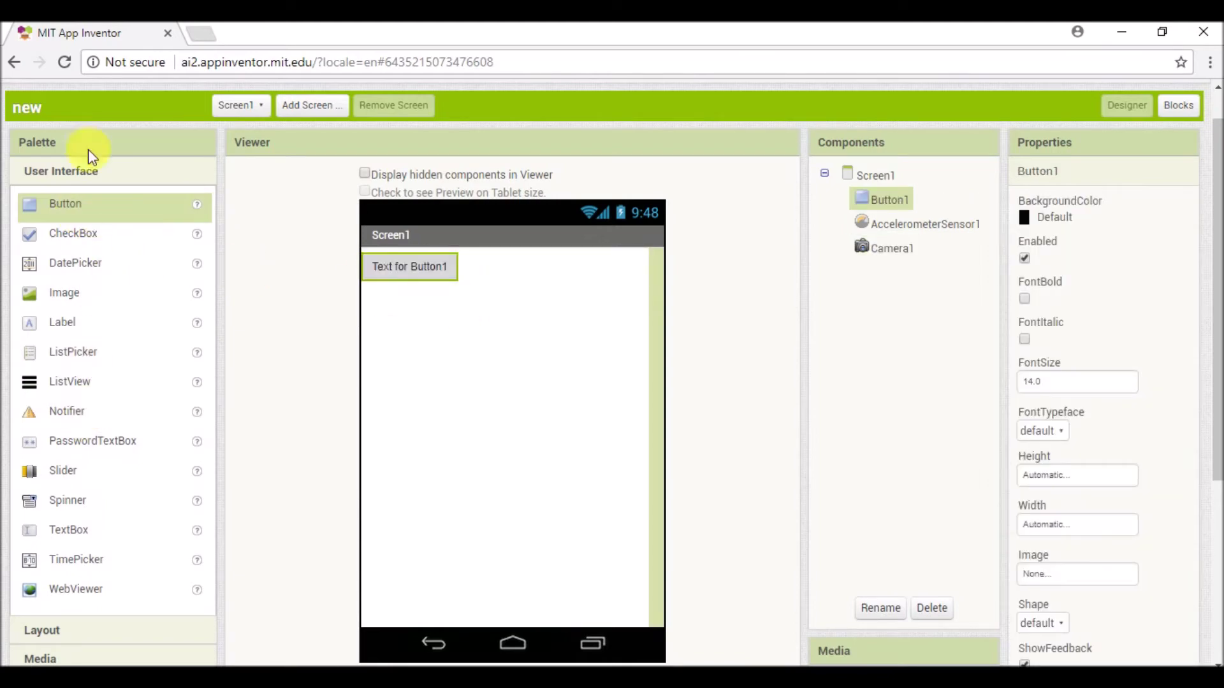
{"action": "scroll", "coordinate": [266, 290], "scroll_direction": "down", "scroll_amount": 3}
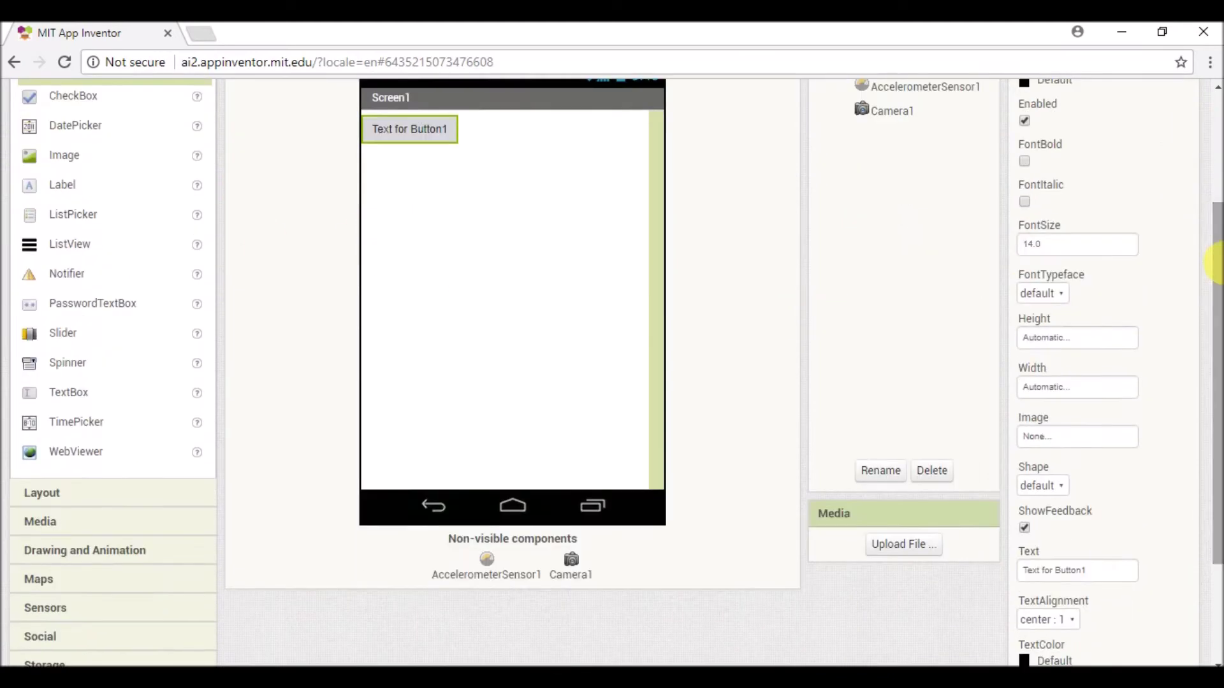
{"action": "left_click", "coordinate": [162, 522]}
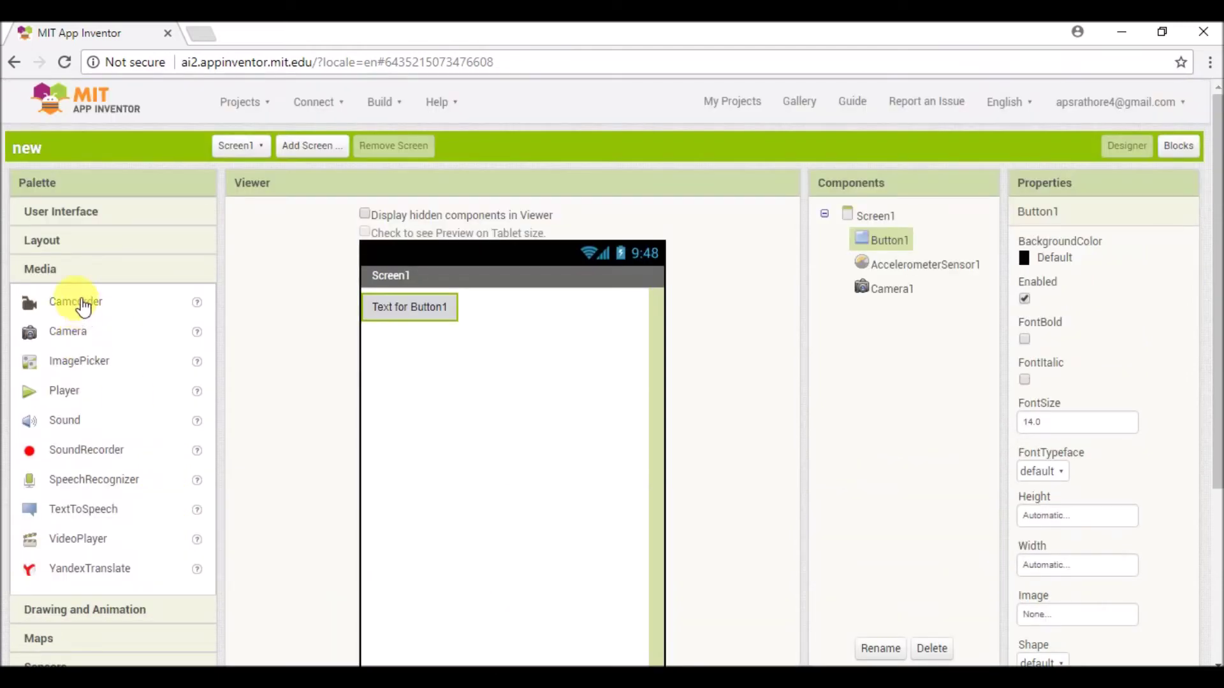
{"action": "left_click", "coordinate": [87, 304]}
{"action": "left_click_drag", "start_coordinate": [89, 306], "coordinate": [493, 378]}
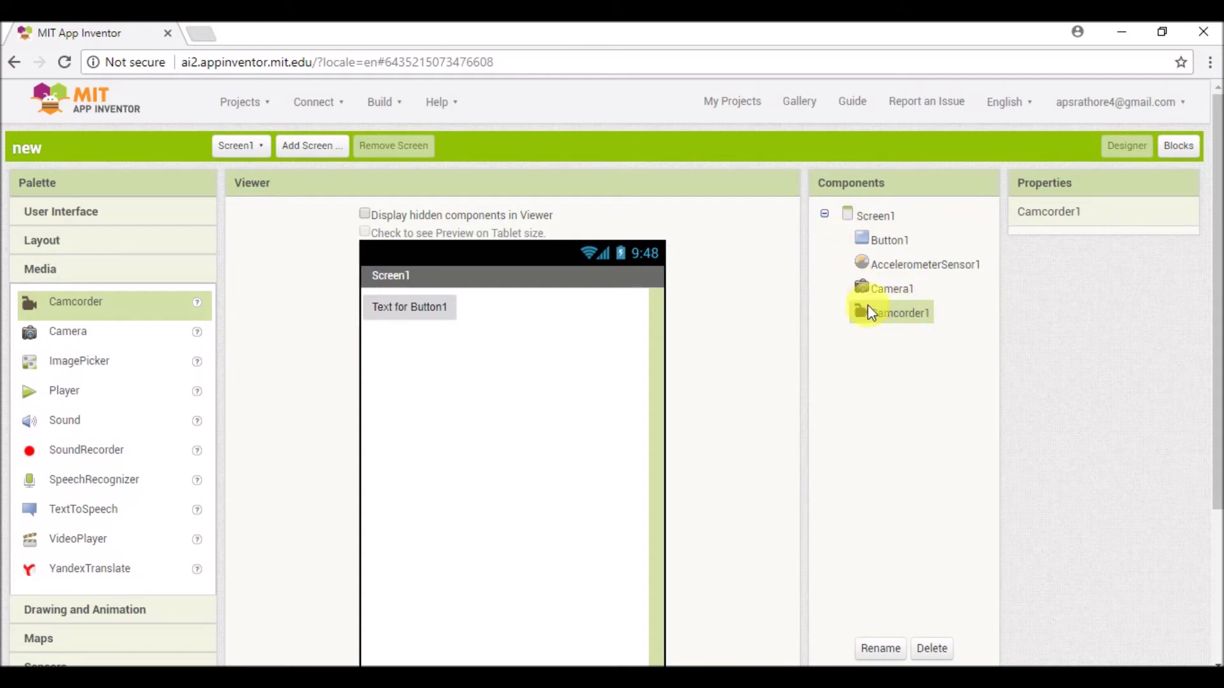
Set Screen1's AlignHorizontal to Center : 3 and AlignVertical to Center : 2
{"action": "left_click", "coordinate": [875, 216]}
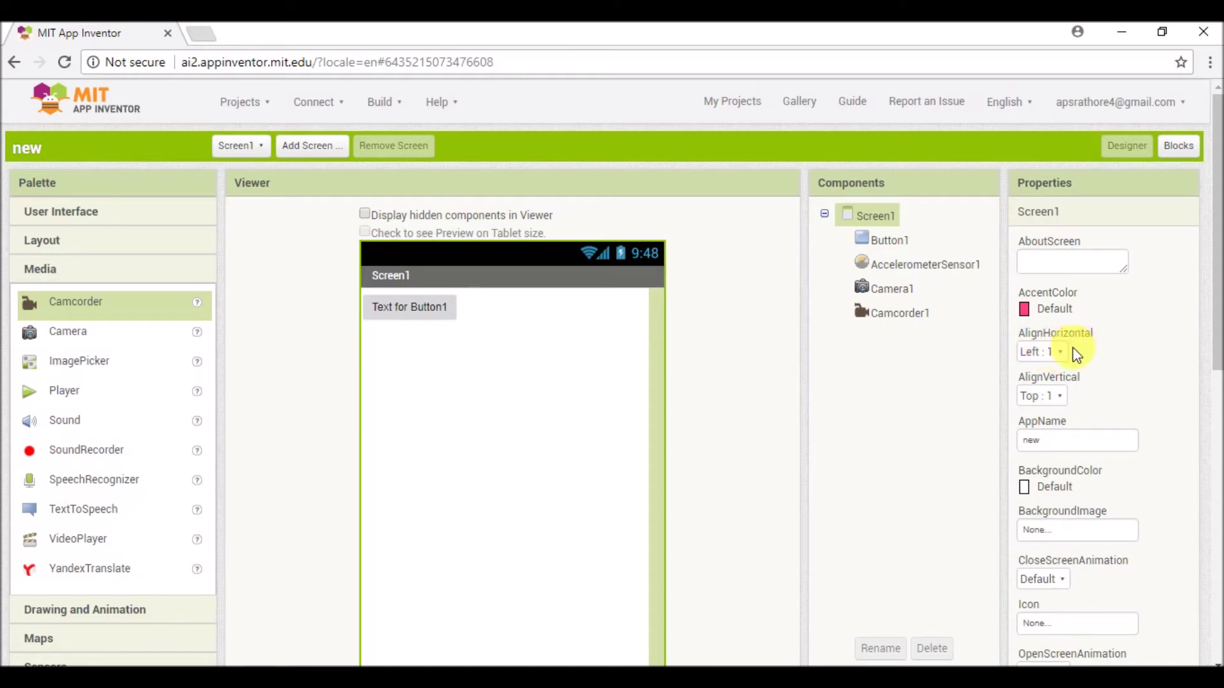
{"action": "left_click", "coordinate": [1048, 353]}
{"action": "left_click", "coordinate": [1043, 411]}
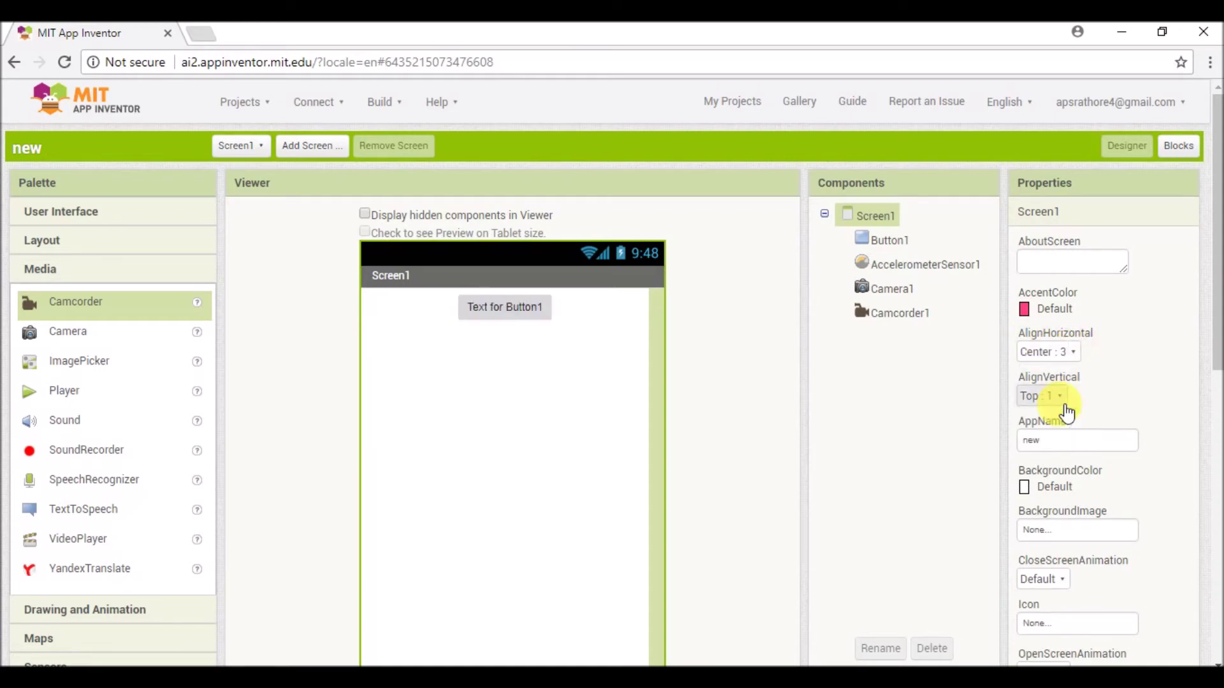
{"action": "left_click", "coordinate": [1042, 396]}
{"action": "left_click", "coordinate": [1052, 443]}
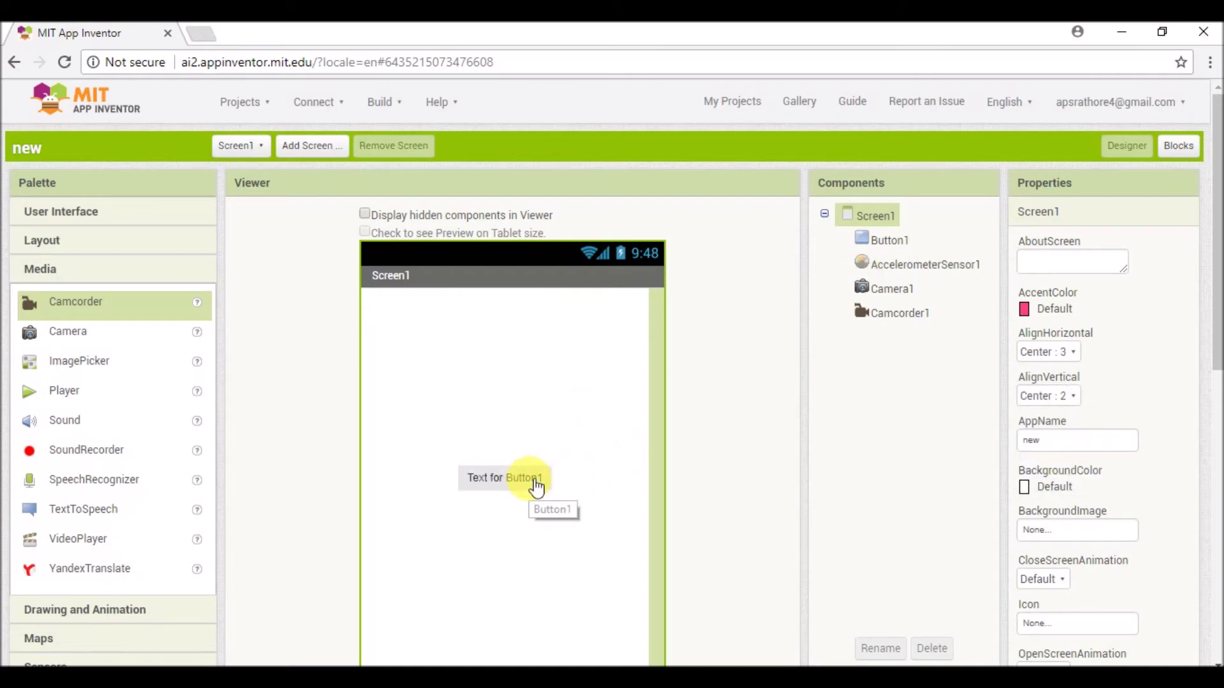
{"action": "left_click", "coordinate": [889, 240]}
{"action": "left_click_drag", "start_coordinate": [1214, 230], "coordinate": [1217, 364]}
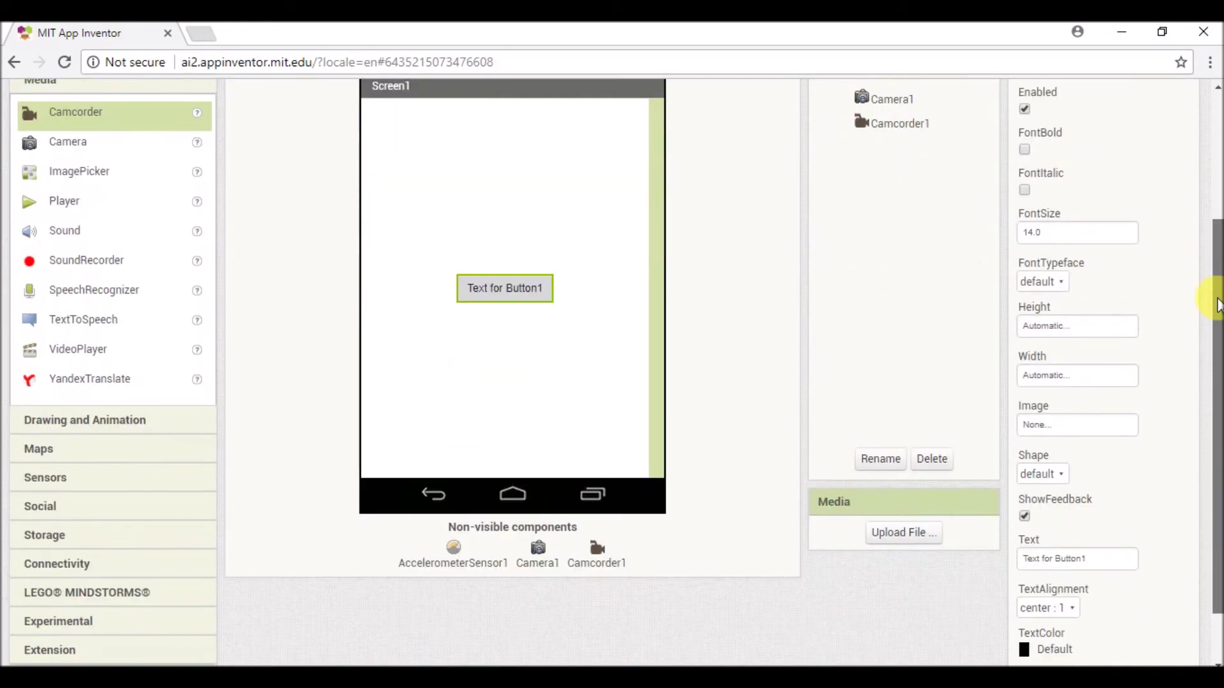
Change Button1's Text from 'Text for Button1' to 'video', then reselect Screen1
{"action": "double_click", "coordinate": [1090, 492]}
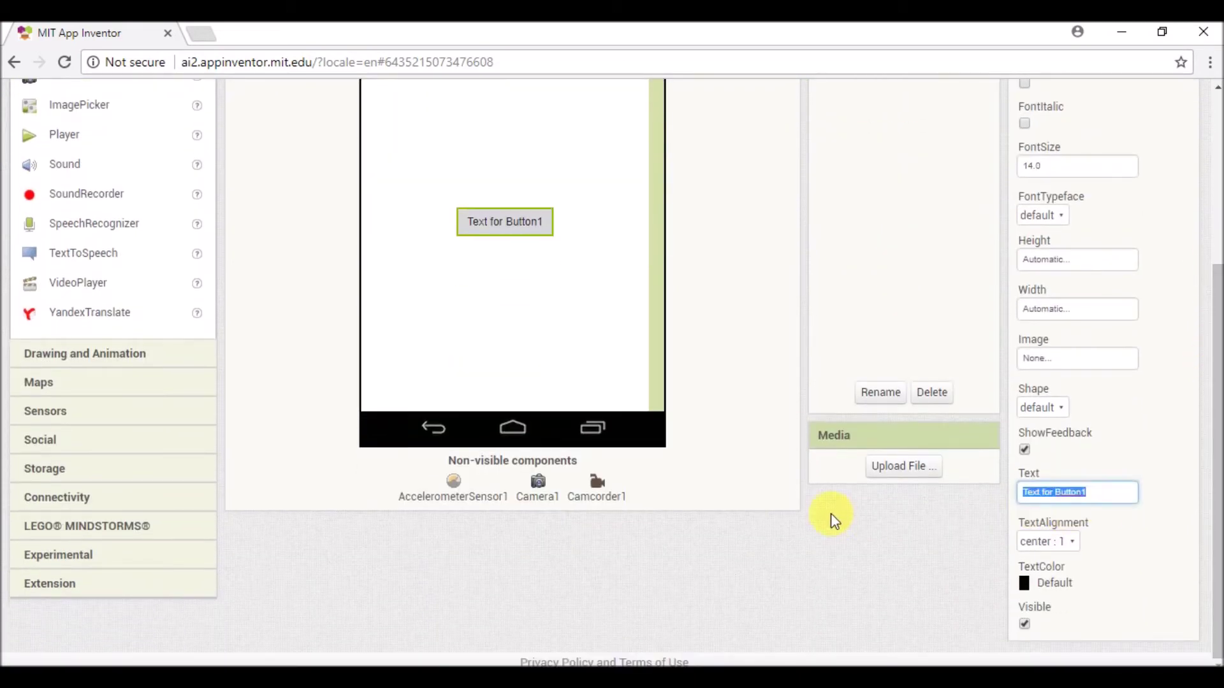
{"action": "type", "text": "v"}
{"action": "type", "text": "ideo"}
{"action": "left_click", "coordinate": [1124, 457]}
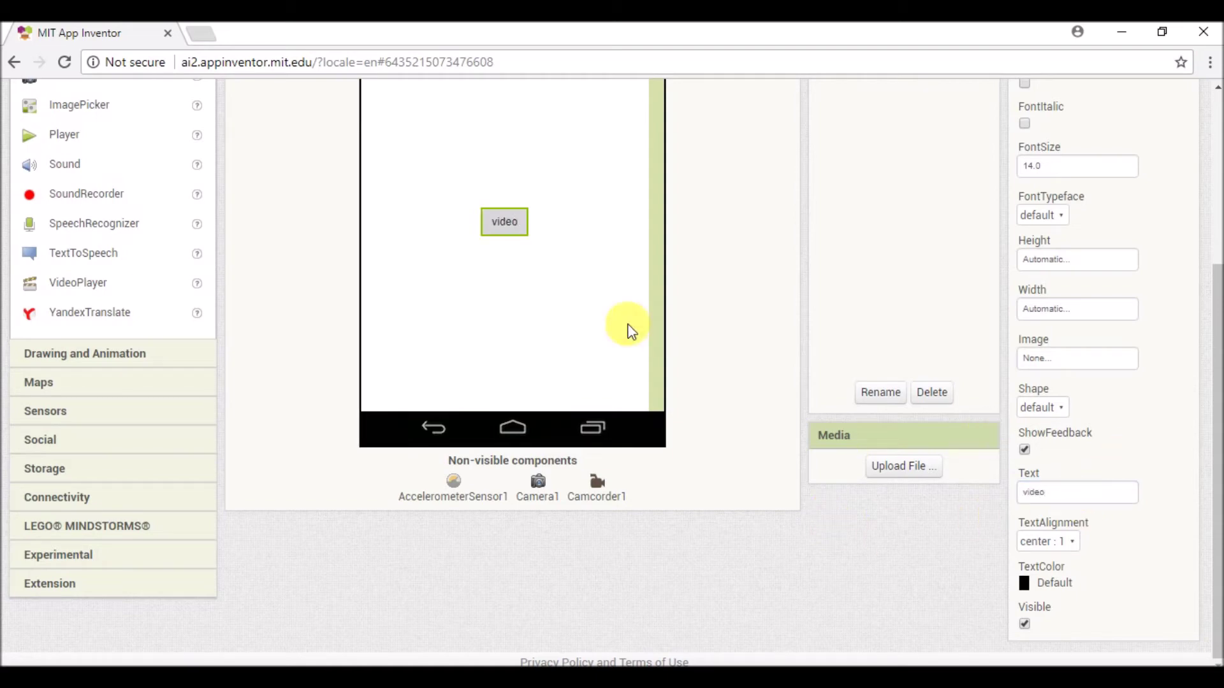
{"action": "left_click_drag", "start_coordinate": [1214, 411], "coordinate": [1214, 230]}
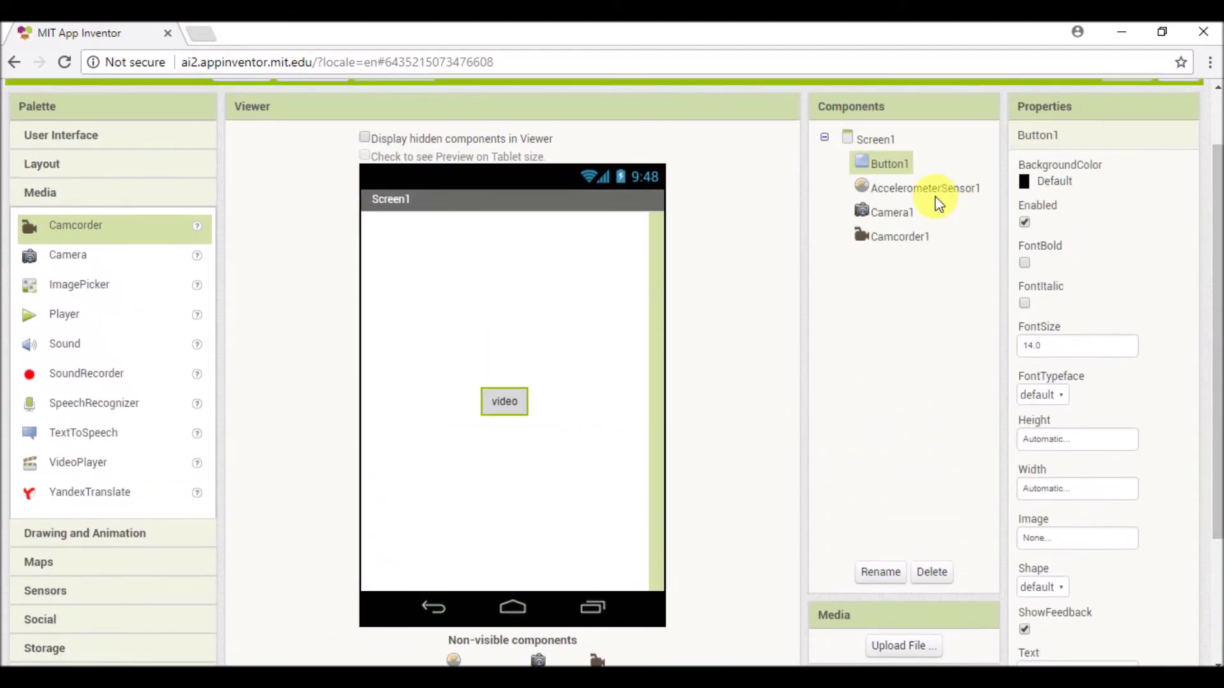
{"action": "left_click", "coordinate": [876, 139]}
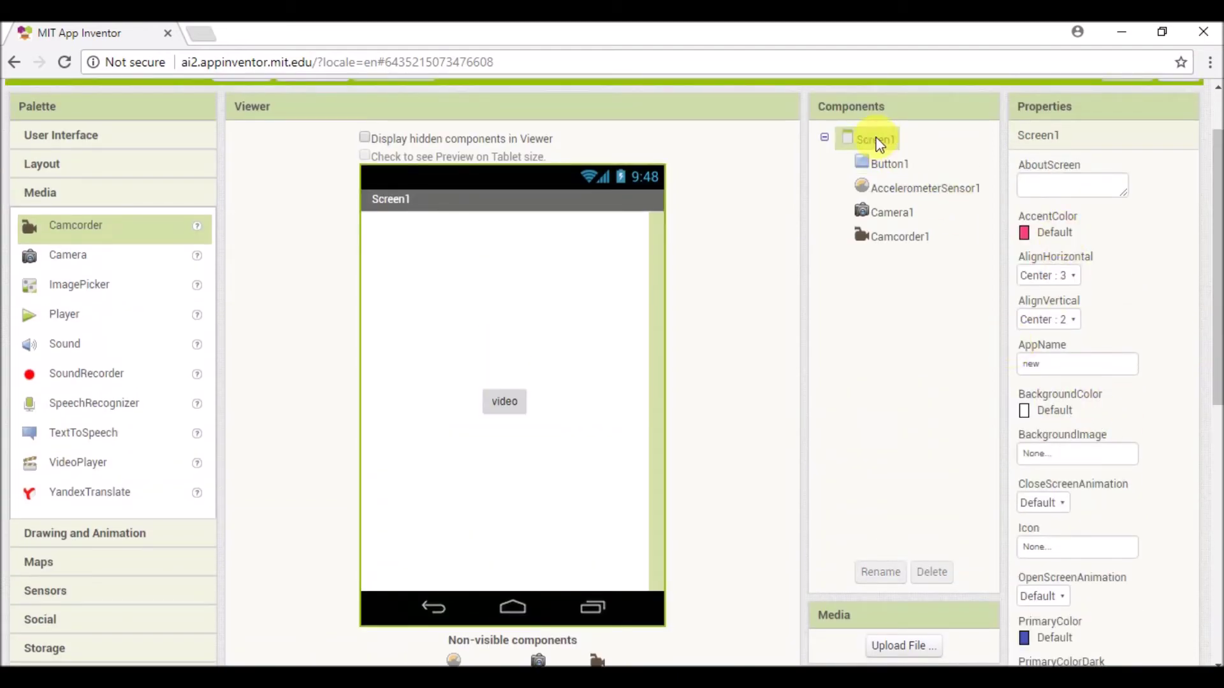
Set Screen1's BackgroundColor to Red, then review the Button1 and accelerometer settings
{"action": "left_click", "coordinate": [1055, 410]}
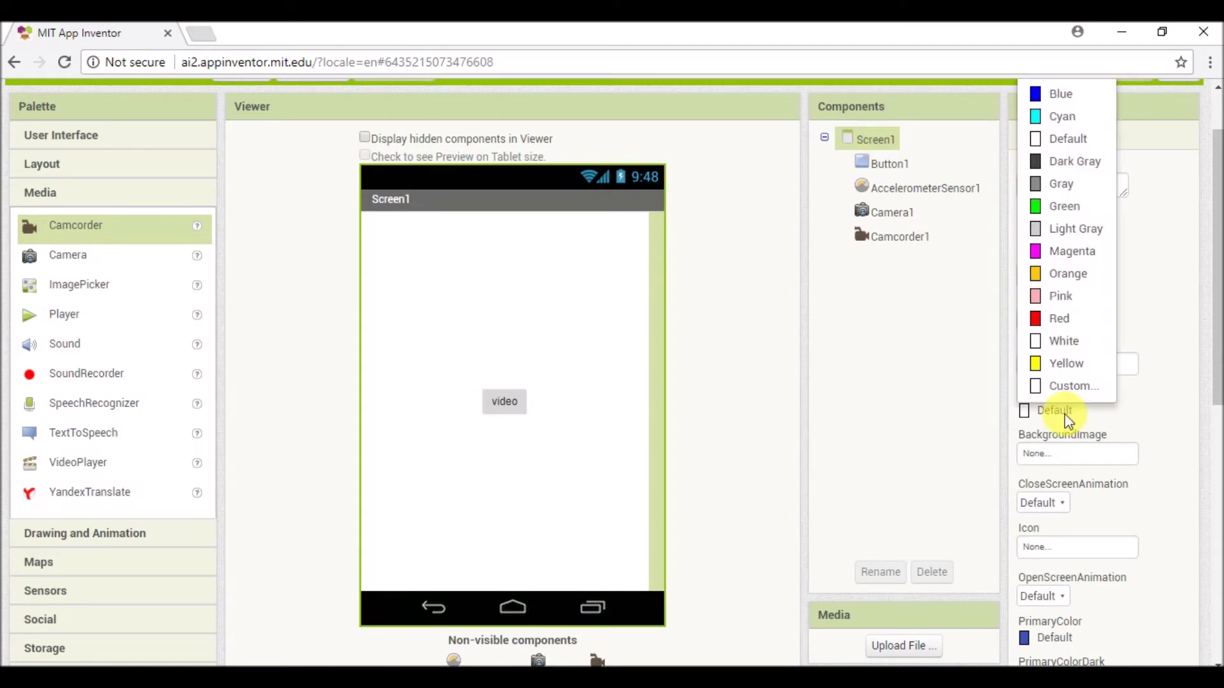
{"action": "scroll", "coordinate": [1068, 418], "scroll_direction": "up", "scroll_amount": 1}
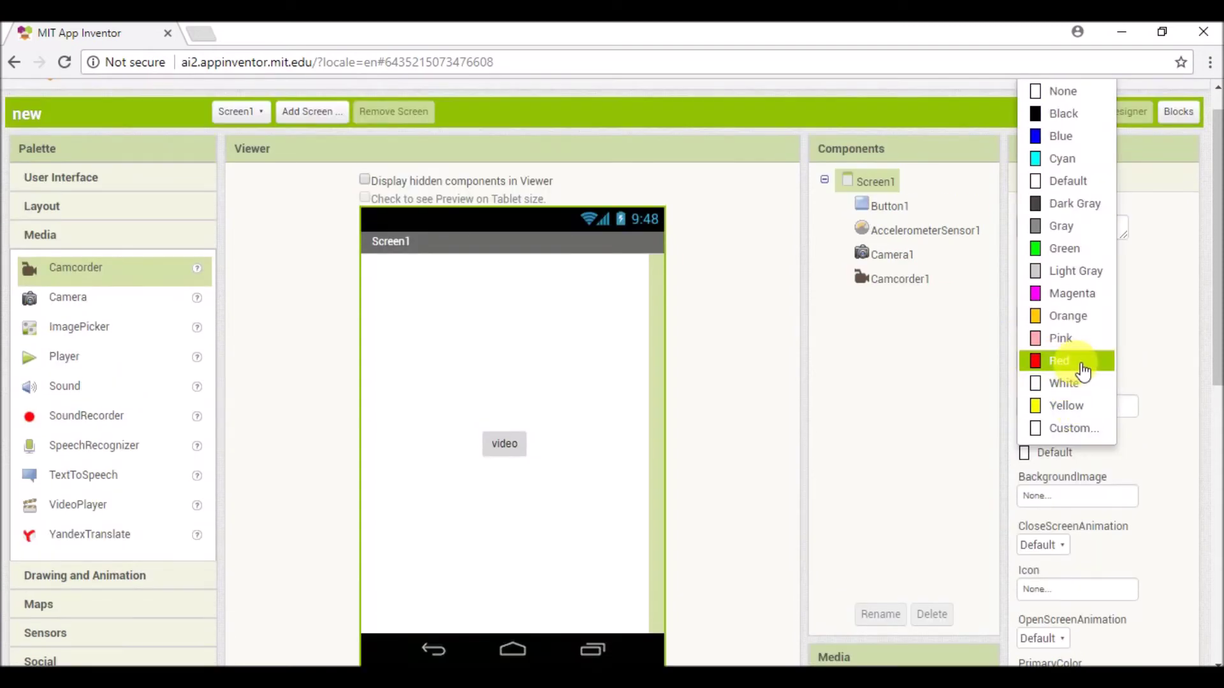
{"action": "left_click", "coordinate": [1082, 364]}
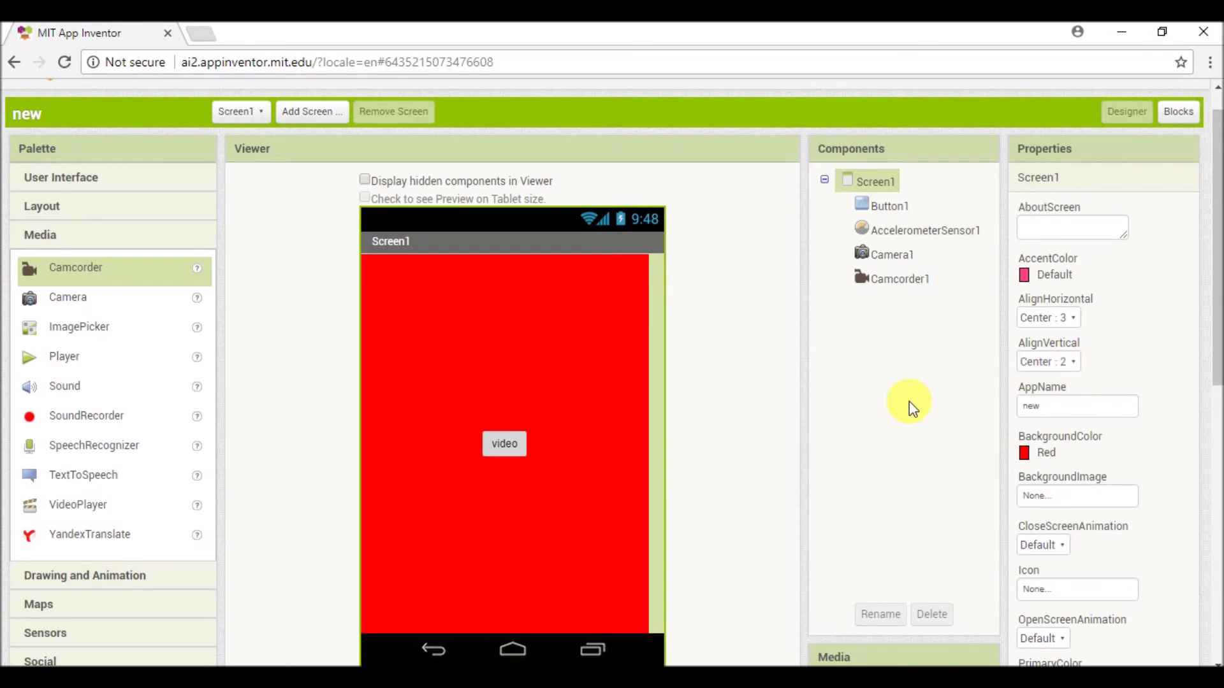
{"action": "left_click", "coordinate": [886, 205]}
{"action": "left_click_drag", "start_coordinate": [1217, 191], "coordinate": [1218, 460]}
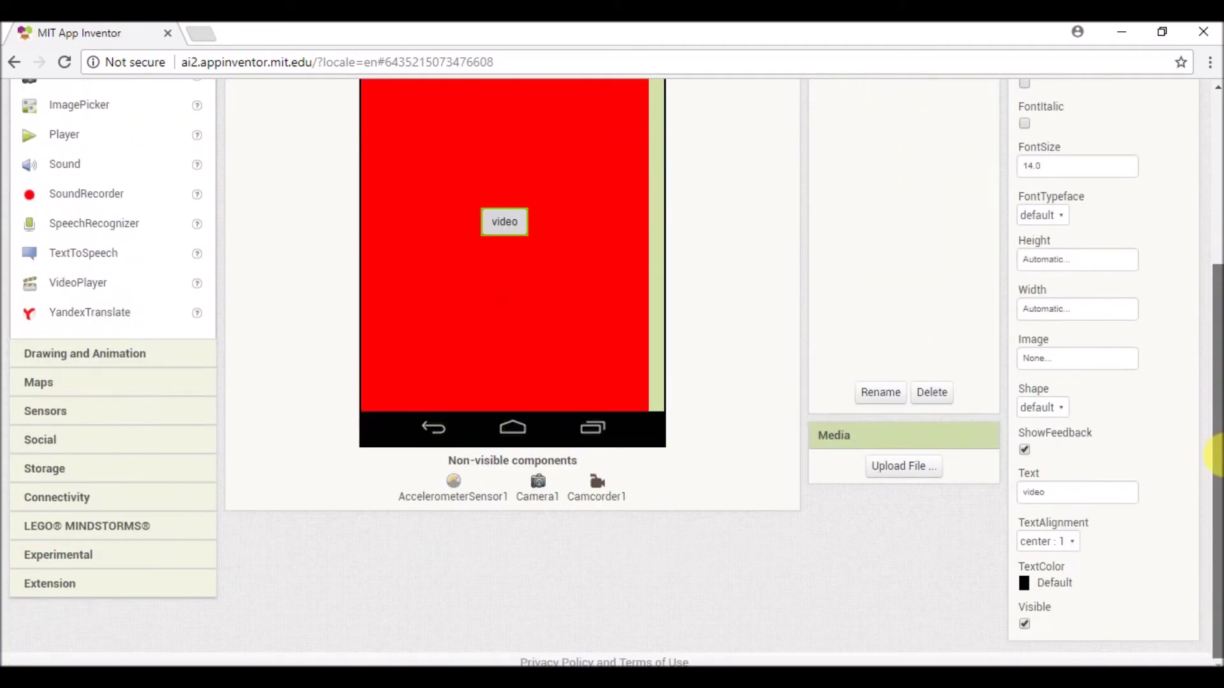
{"action": "left_click_drag", "start_coordinate": [1217, 521], "coordinate": [1218, 364]}
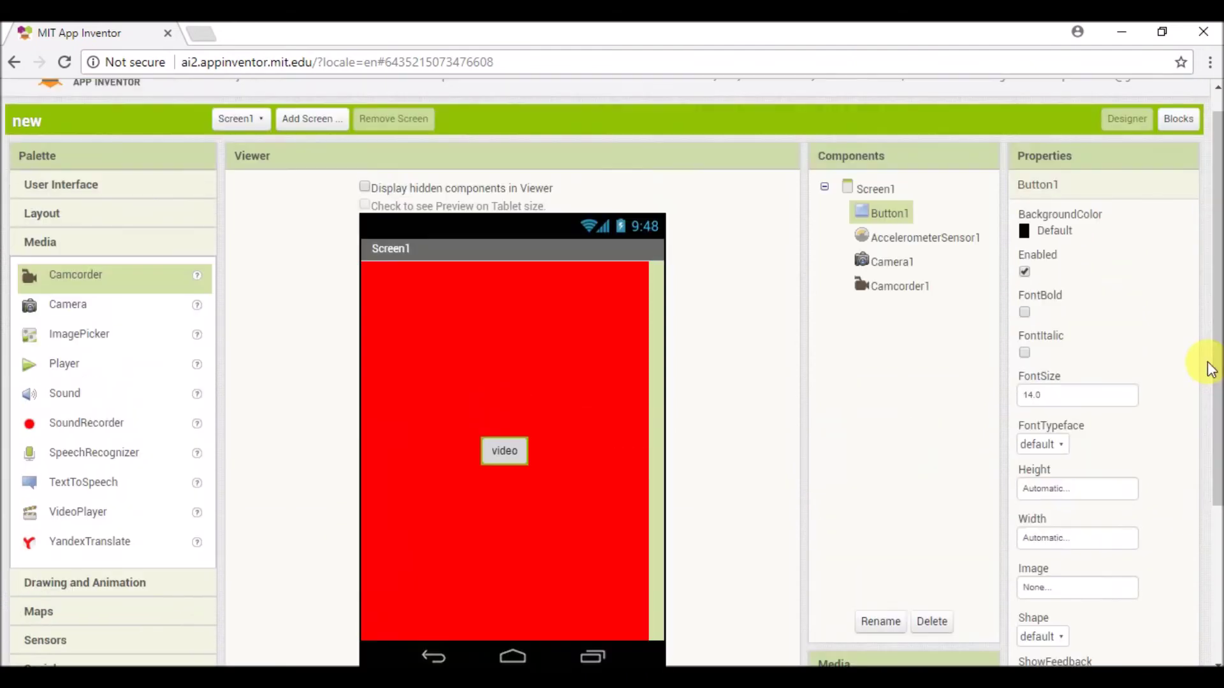
{"action": "left_click", "coordinate": [942, 237]}
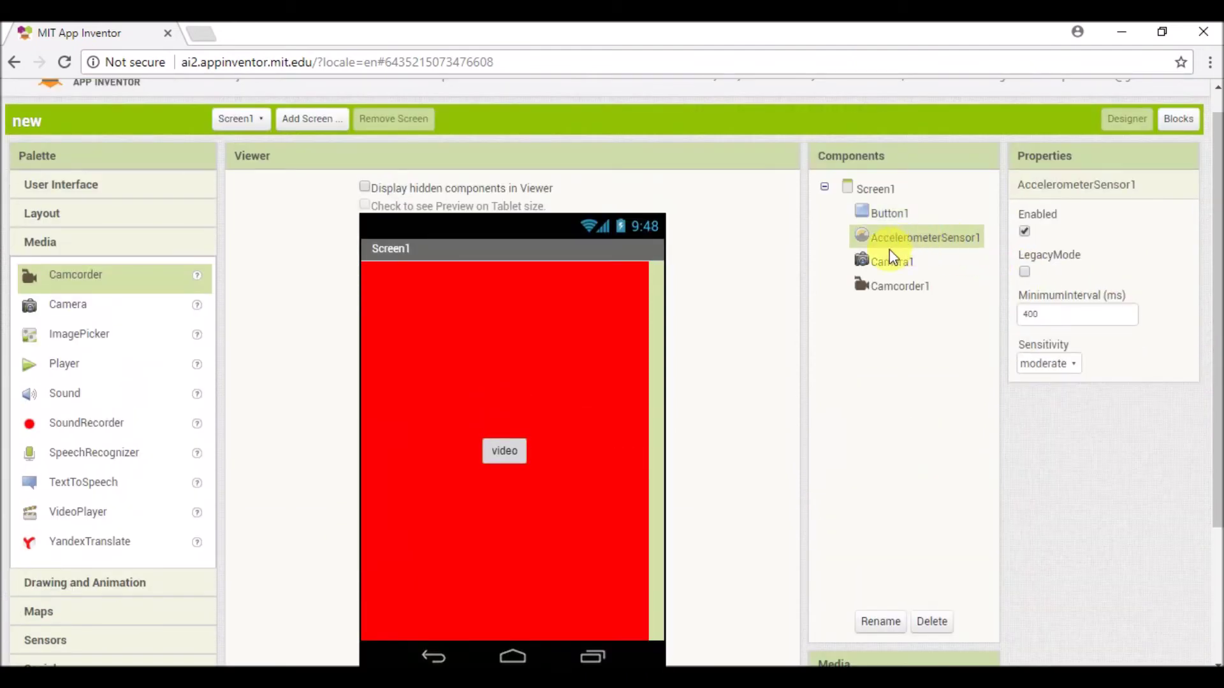
{"action": "left_click", "coordinate": [885, 216]}
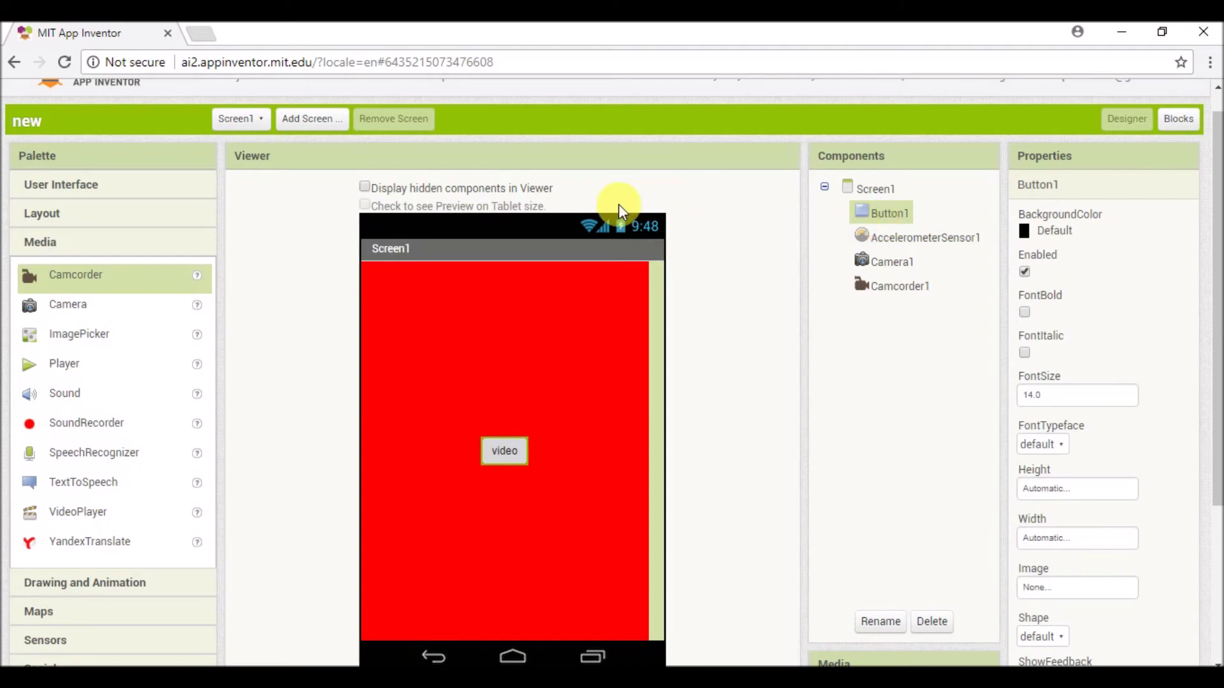
{"action": "left_click", "coordinate": [1183, 123]}
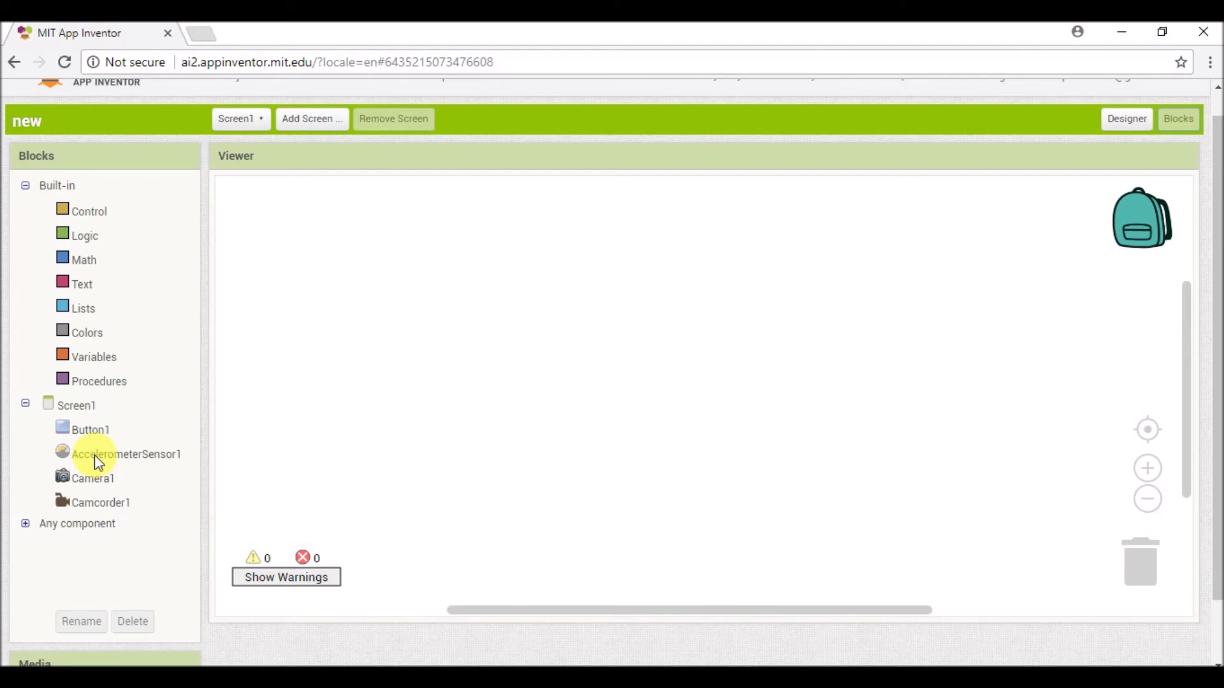
Place 'when AccelerometerSensor1.Shaking' and snap 'call Camera1.TakePicture' into its do slot
{"action": "left_click", "coordinate": [98, 454]}
{"action": "left_click", "coordinate": [113, 453]}
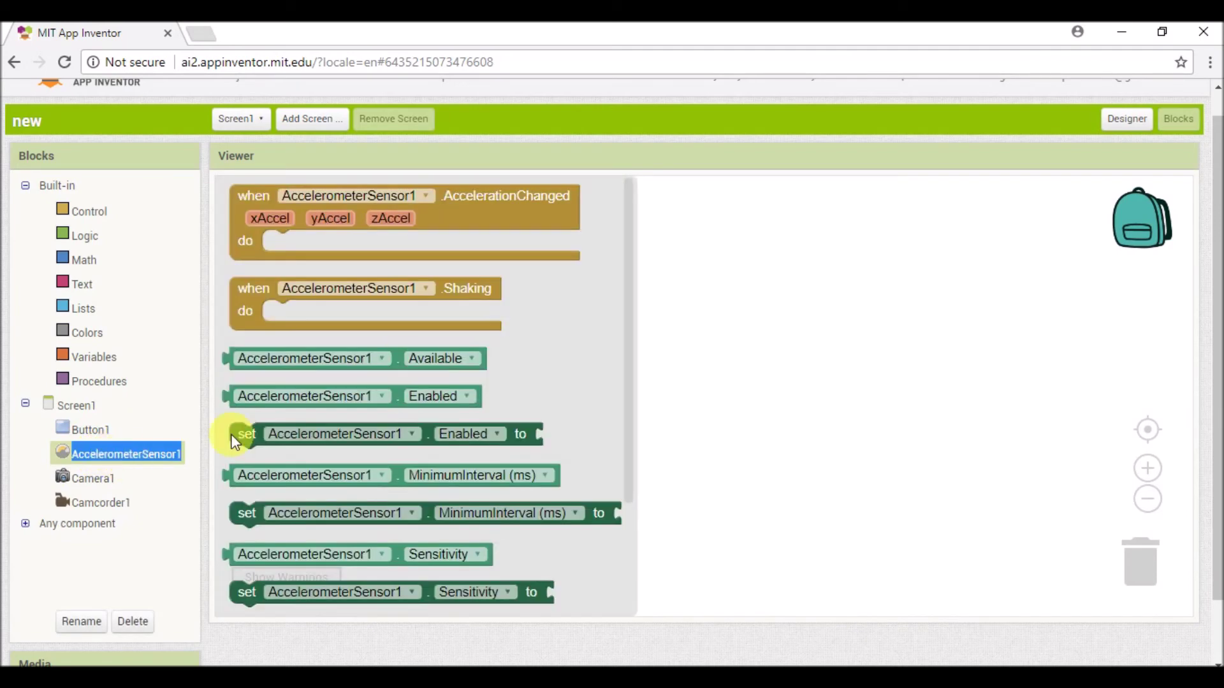
{"action": "left_click", "coordinate": [278, 314]}
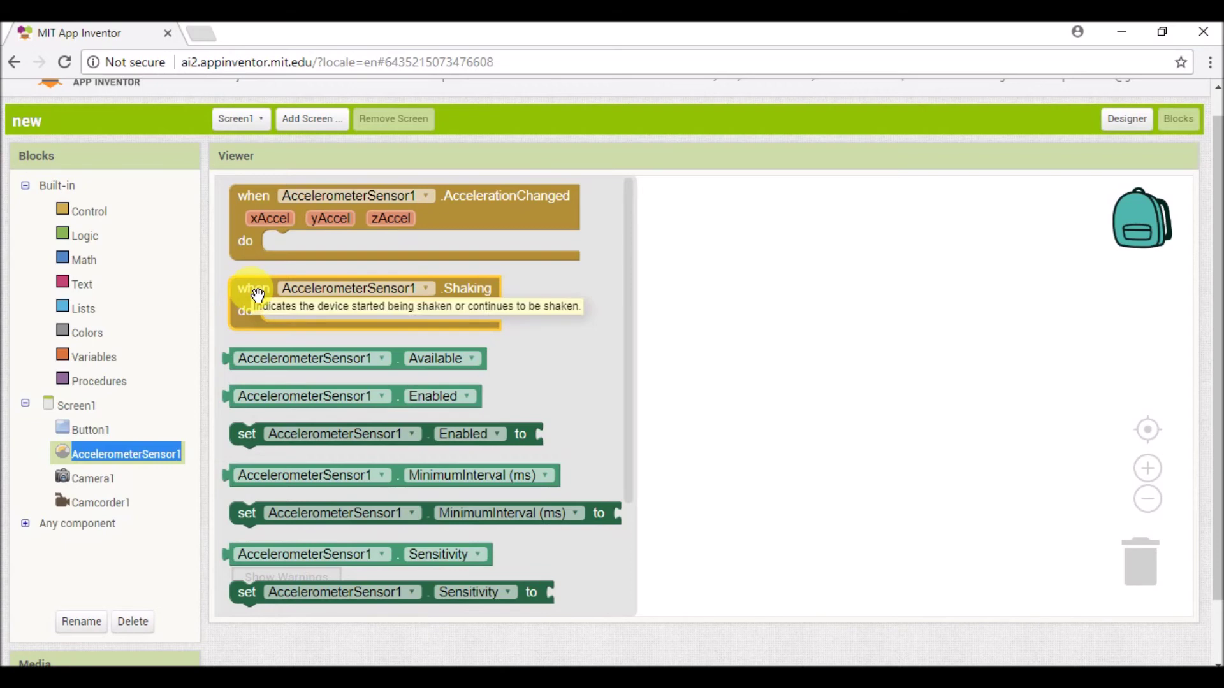
{"action": "mouse_move", "coordinate": [254, 292]}
{"action": "left_click_drag", "start_coordinate": [257, 295], "coordinate": [379, 308]}
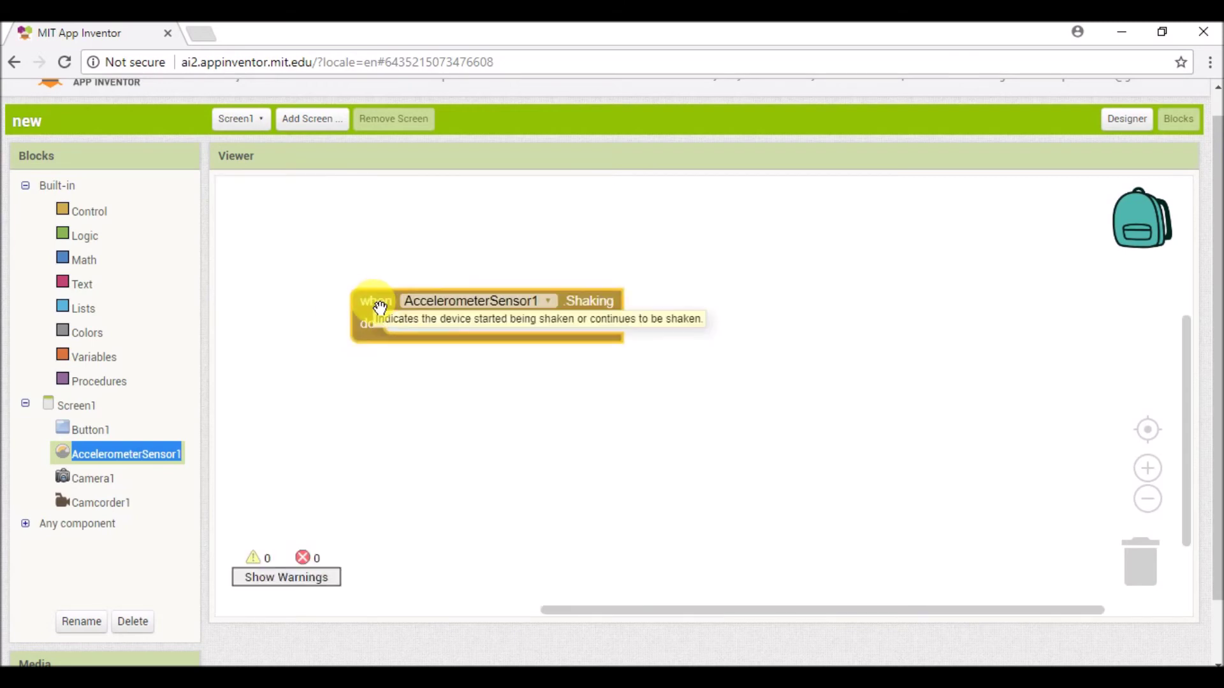
{"action": "left_click", "coordinate": [93, 479]}
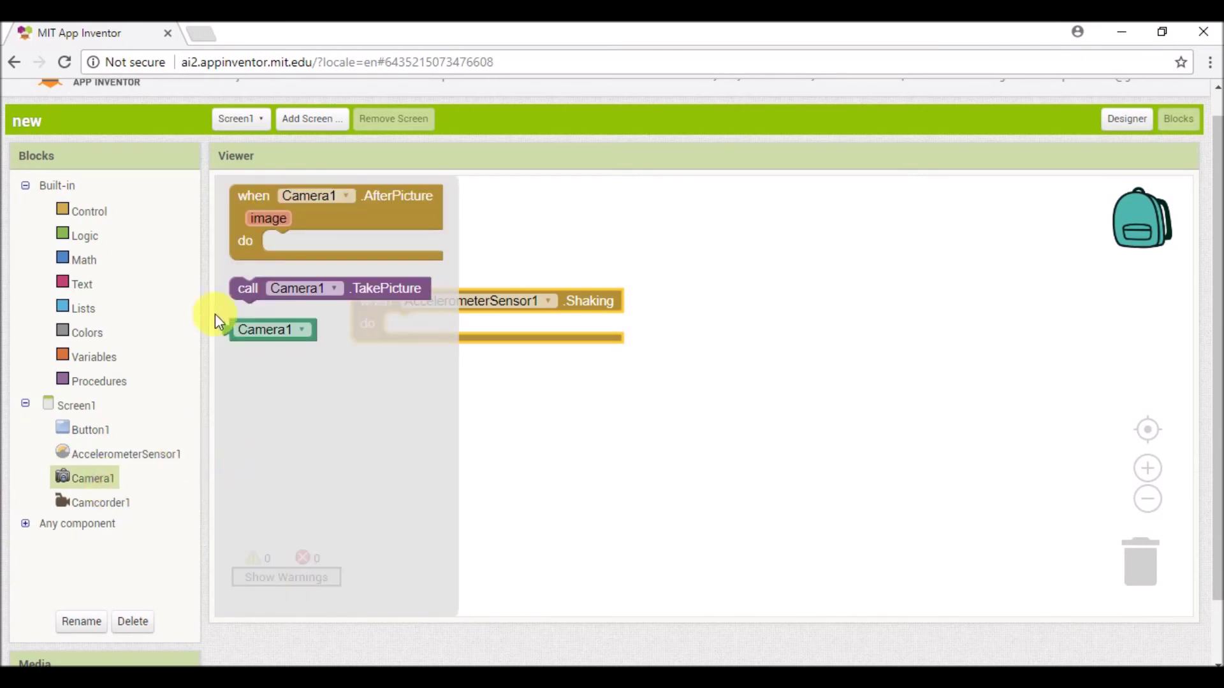
{"action": "left_click_drag", "start_coordinate": [247, 288], "coordinate": [324, 342]}
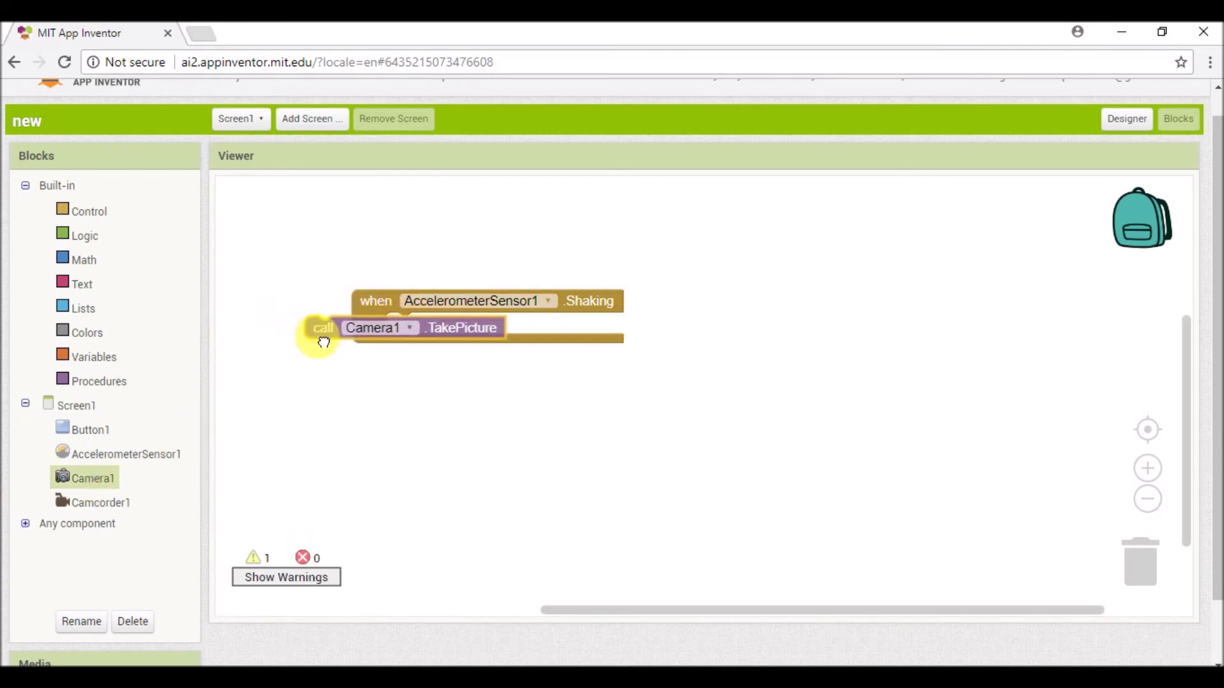
{"action": "left_click_drag", "start_coordinate": [324, 342], "coordinate": [409, 343]}
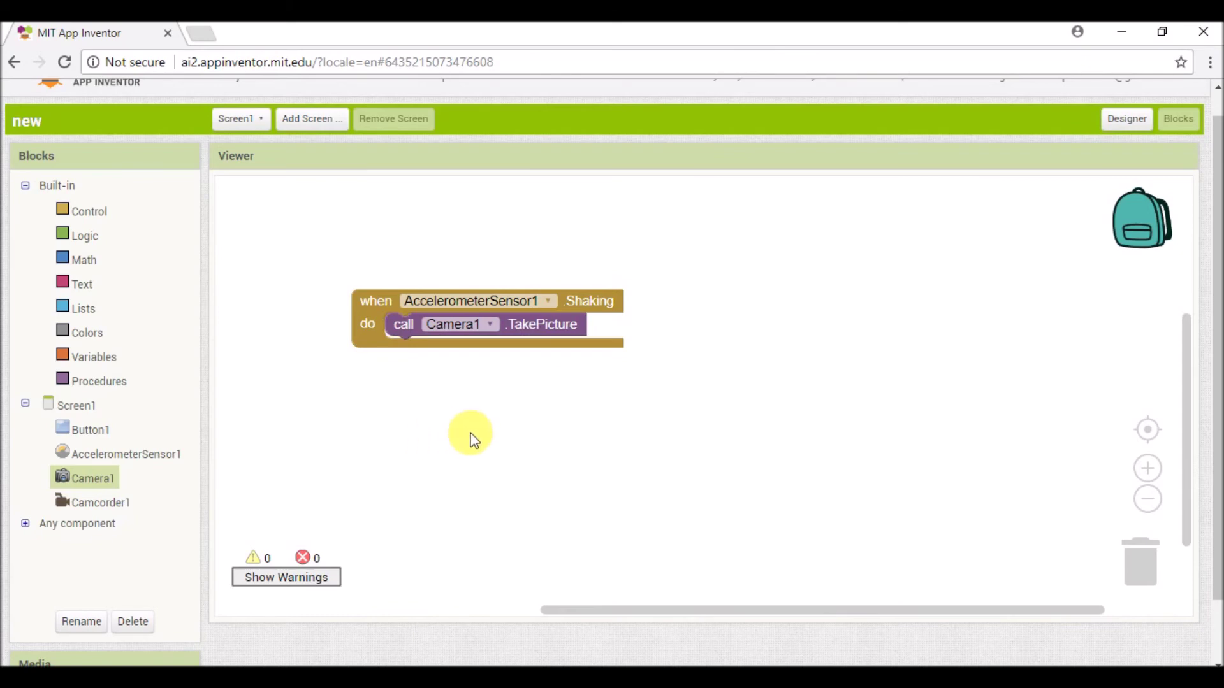
Place a 'when Button1.Click' event block in the workspace
{"action": "left_click", "coordinate": [93, 428]}
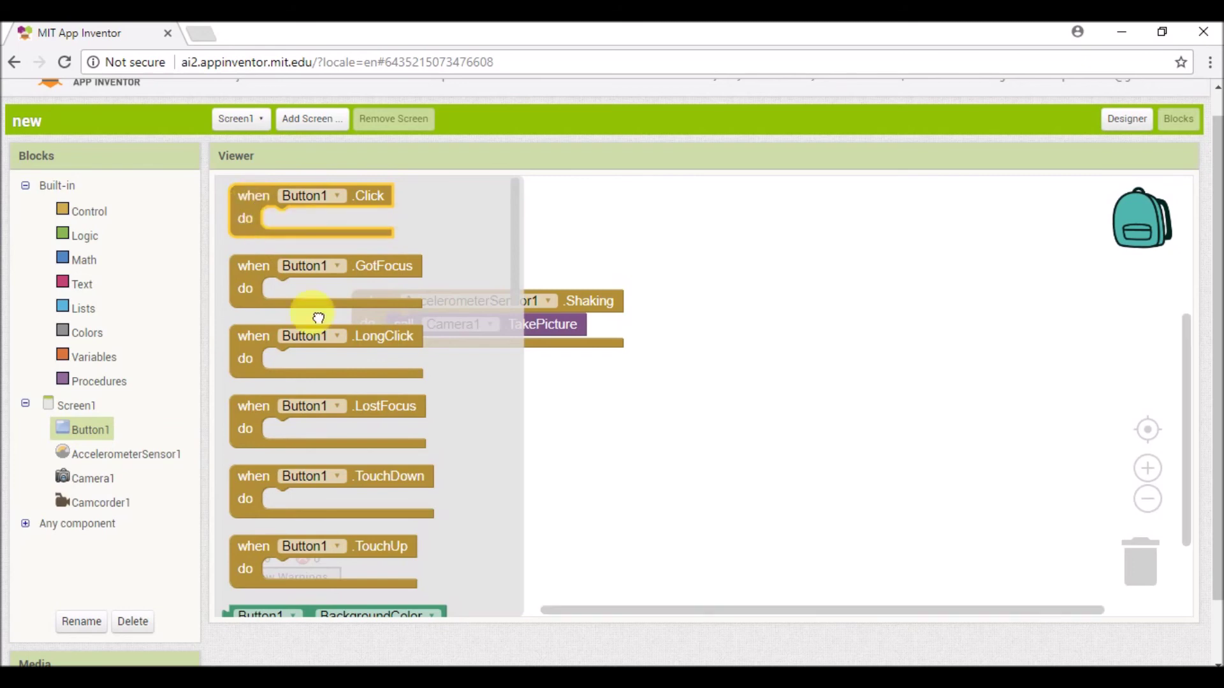
{"action": "left_click_drag", "start_coordinate": [256, 208], "coordinate": [433, 420]}
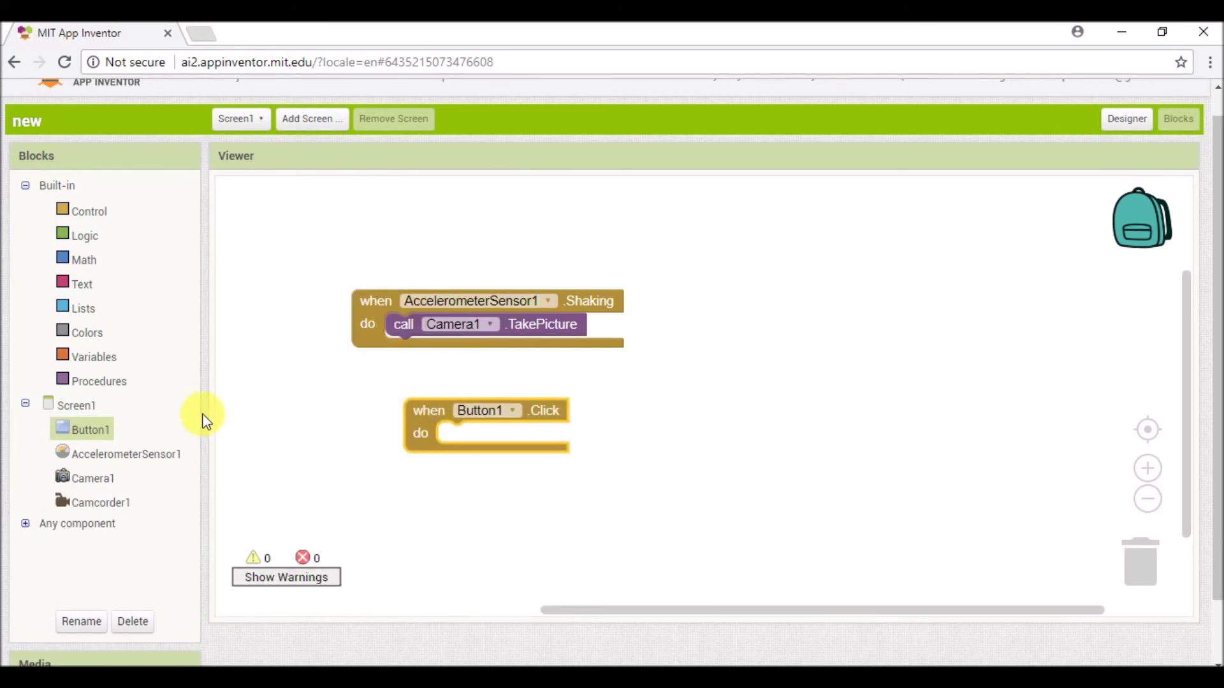
{"action": "left_click", "coordinate": [77, 433]}
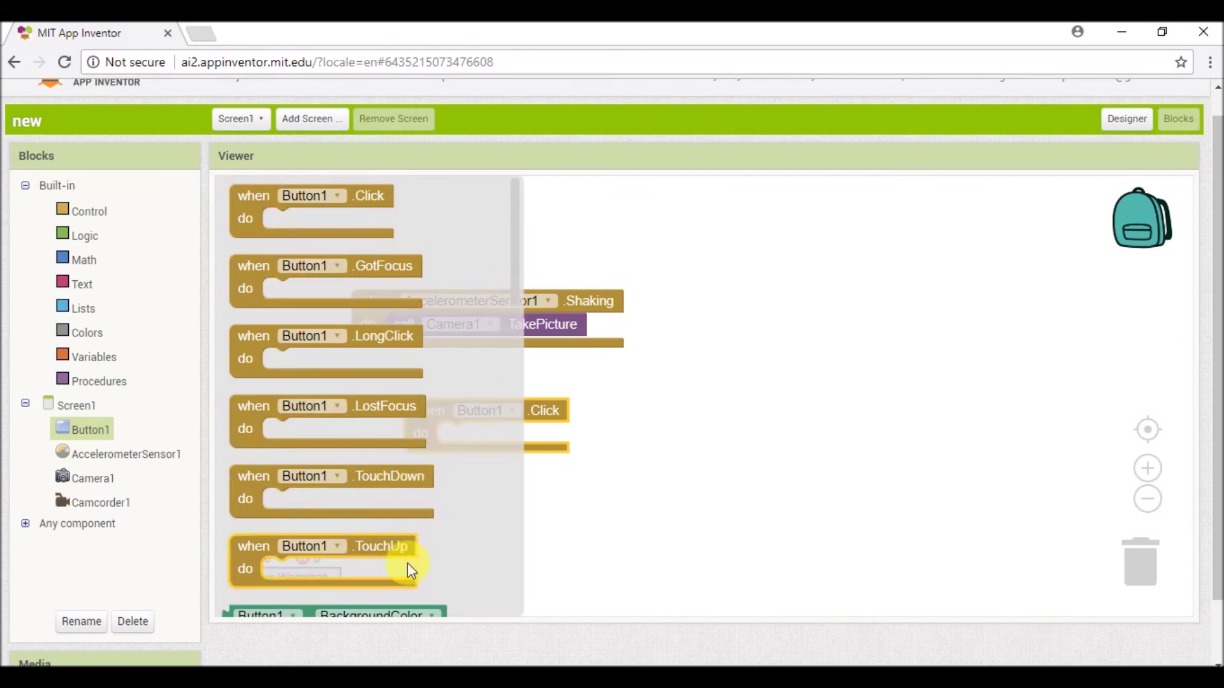
{"action": "left_click_drag", "start_coordinate": [515, 281], "coordinate": [516, 280]}
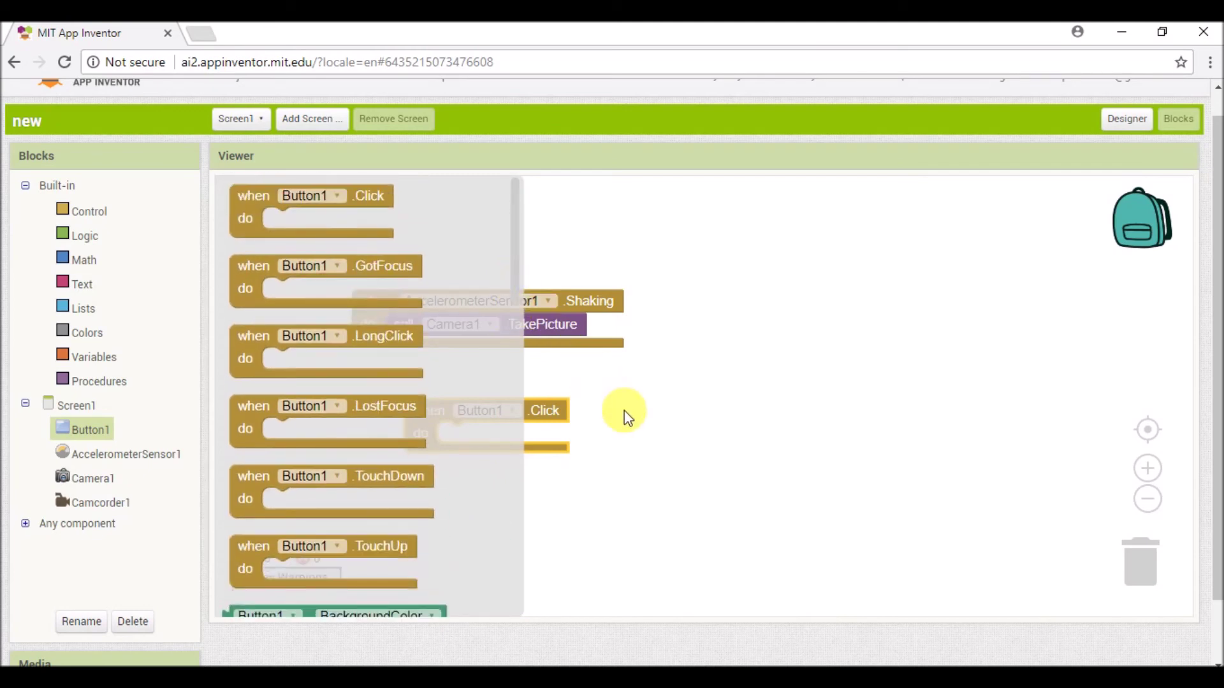
{"action": "left_click", "coordinate": [581, 352]}
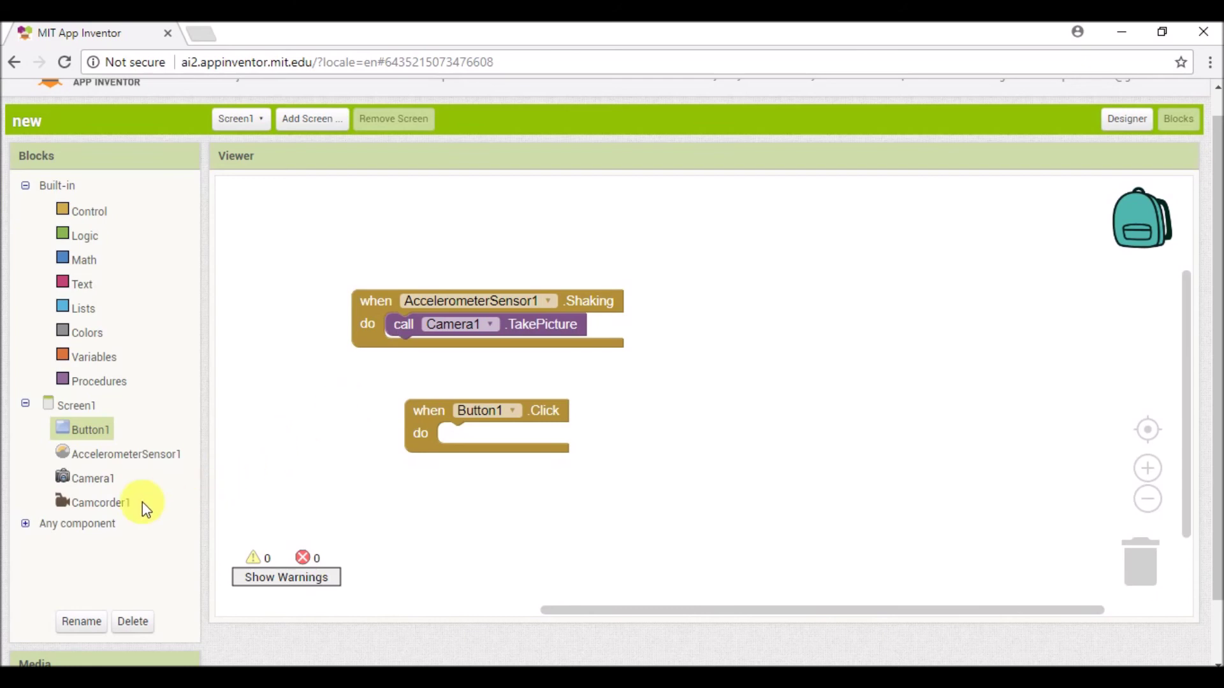
Snap 'call Camcorder1.RecordVideo' into the Button1.Click event
{"action": "left_click", "coordinate": [114, 505]}
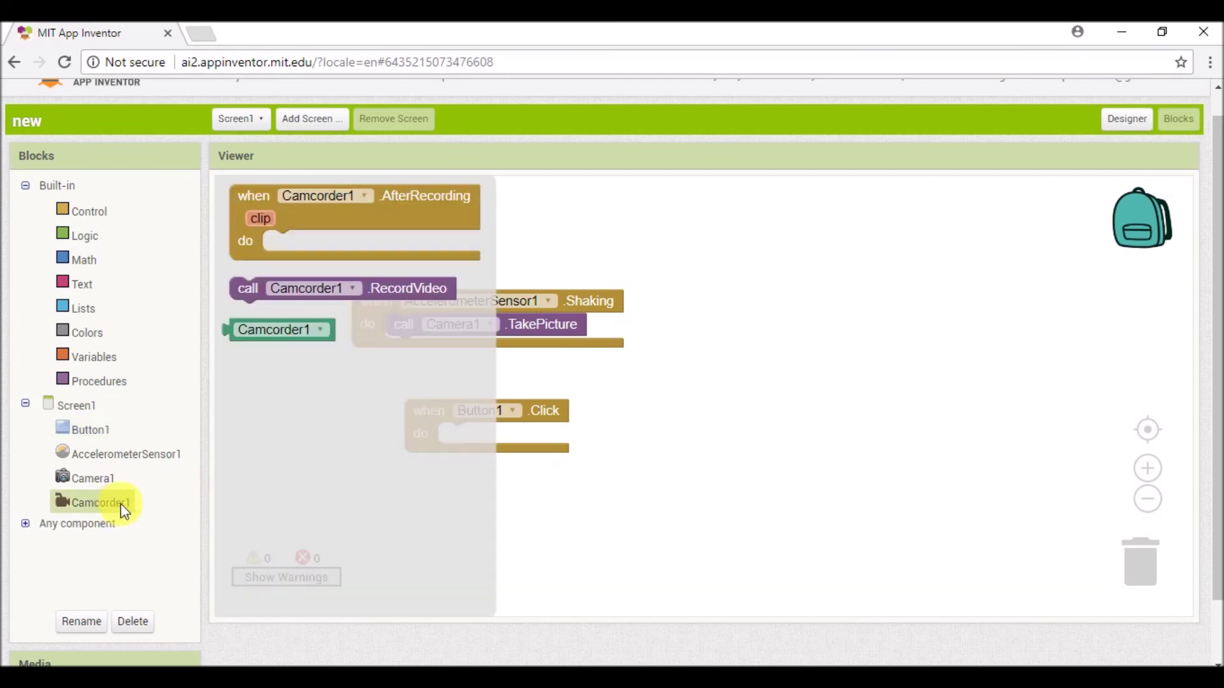
{"action": "left_click", "coordinate": [251, 289]}
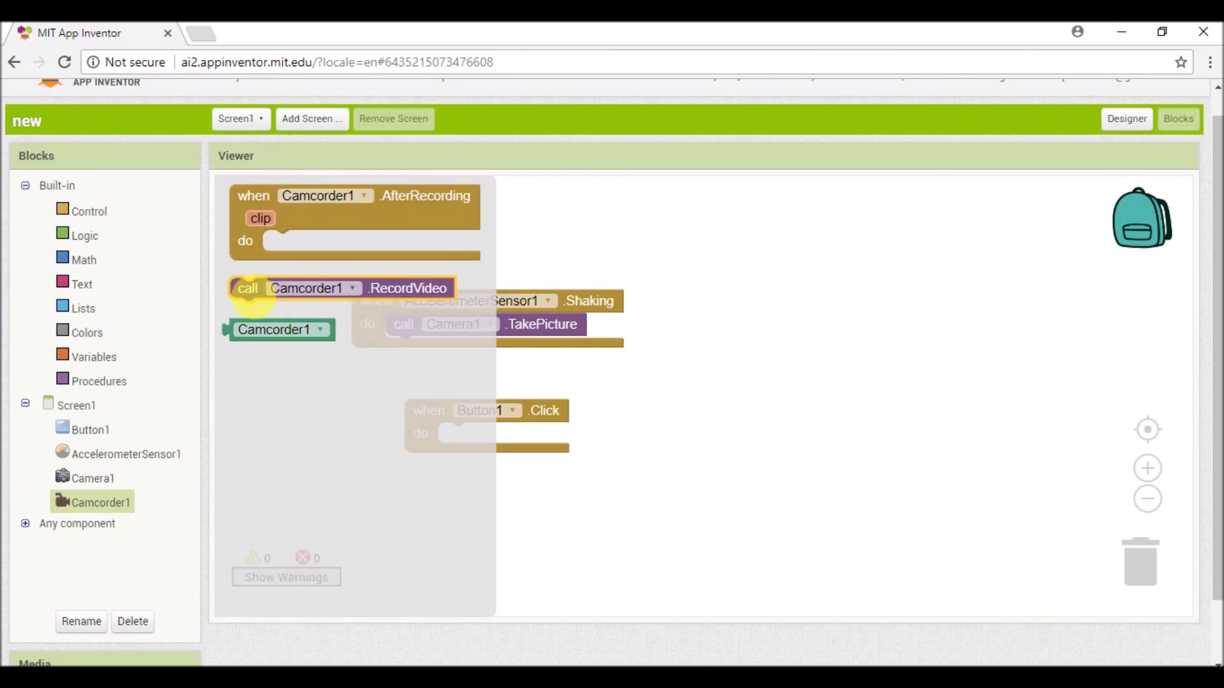
{"action": "left_click_drag", "start_coordinate": [251, 289], "coordinate": [484, 453]}
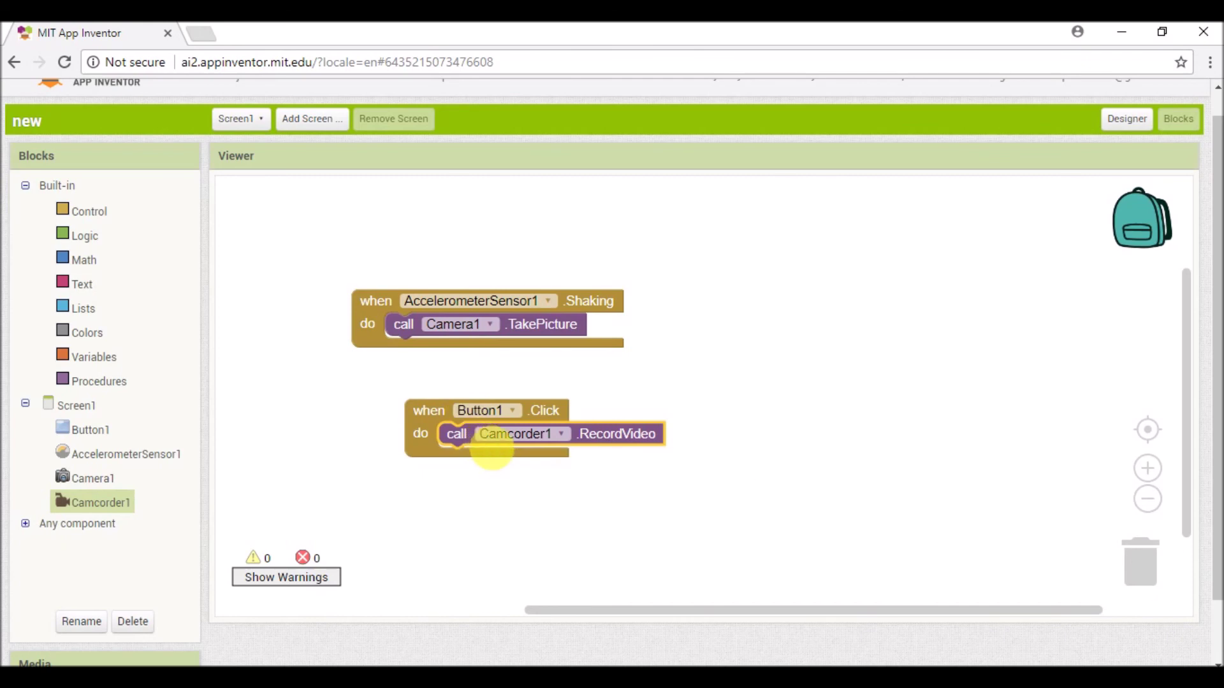
{"action": "scroll", "coordinate": [418, 459], "scroll_direction": "up", "scroll_amount": 1}
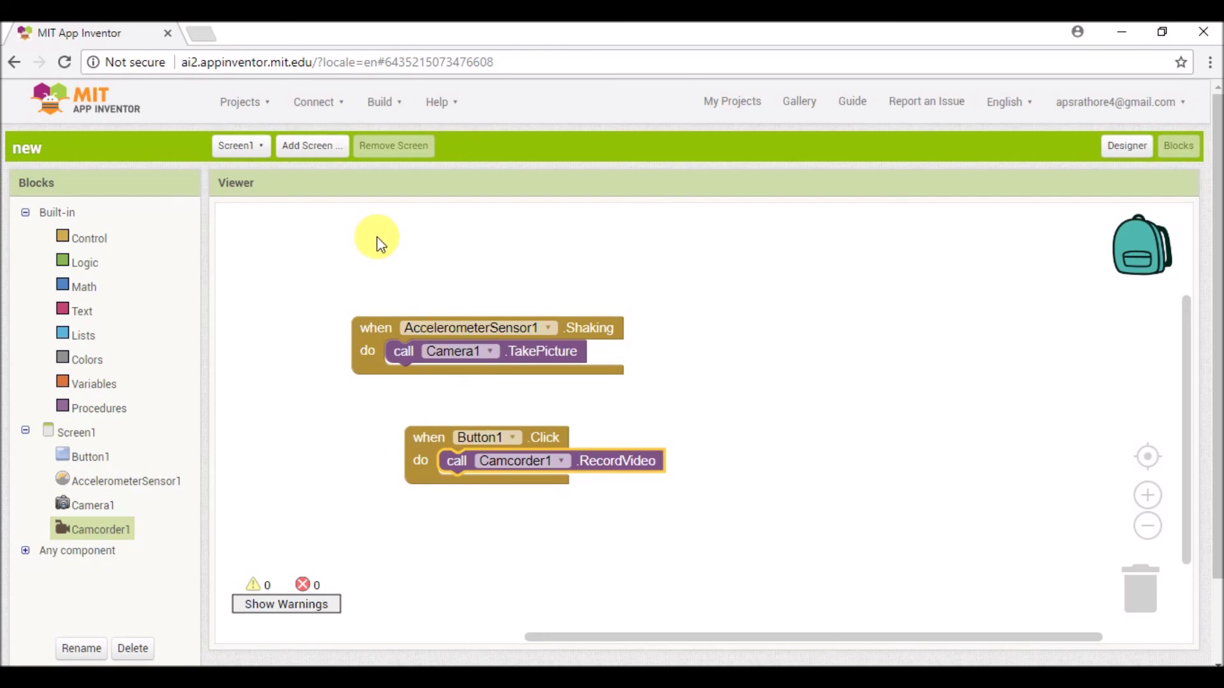
Choose Connect > AI Companion to show the Companion QR and connection code
{"action": "left_click", "coordinate": [315, 102]}
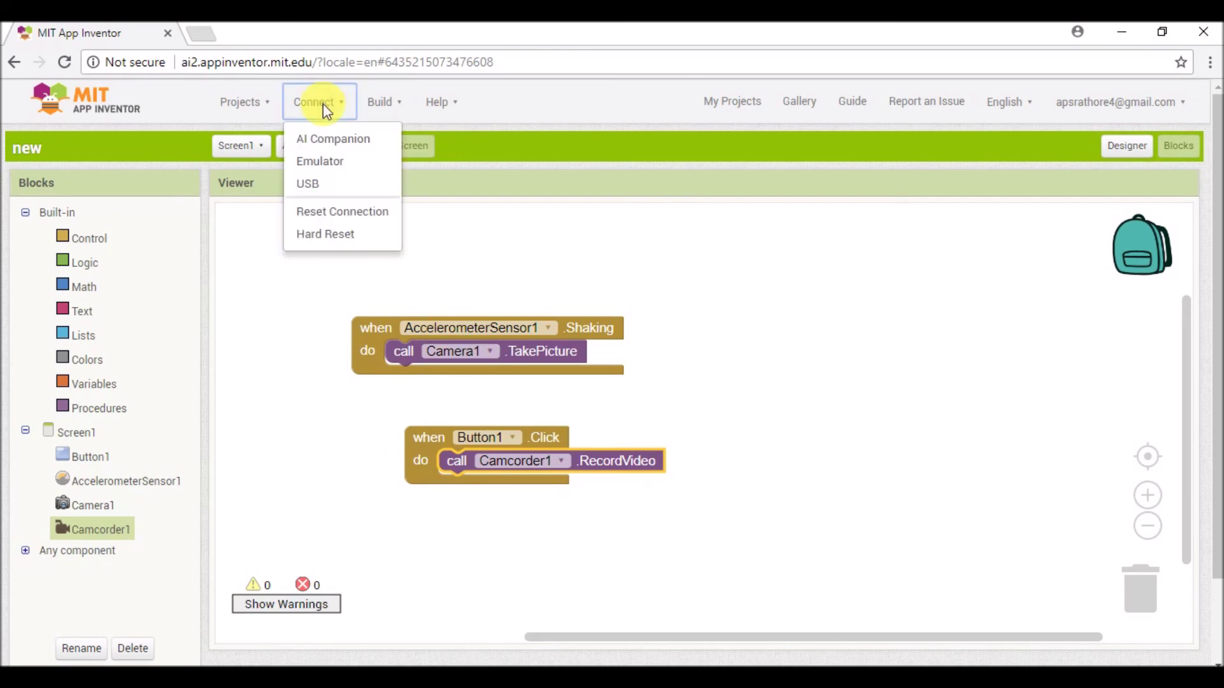
{"action": "left_click", "coordinate": [337, 146]}
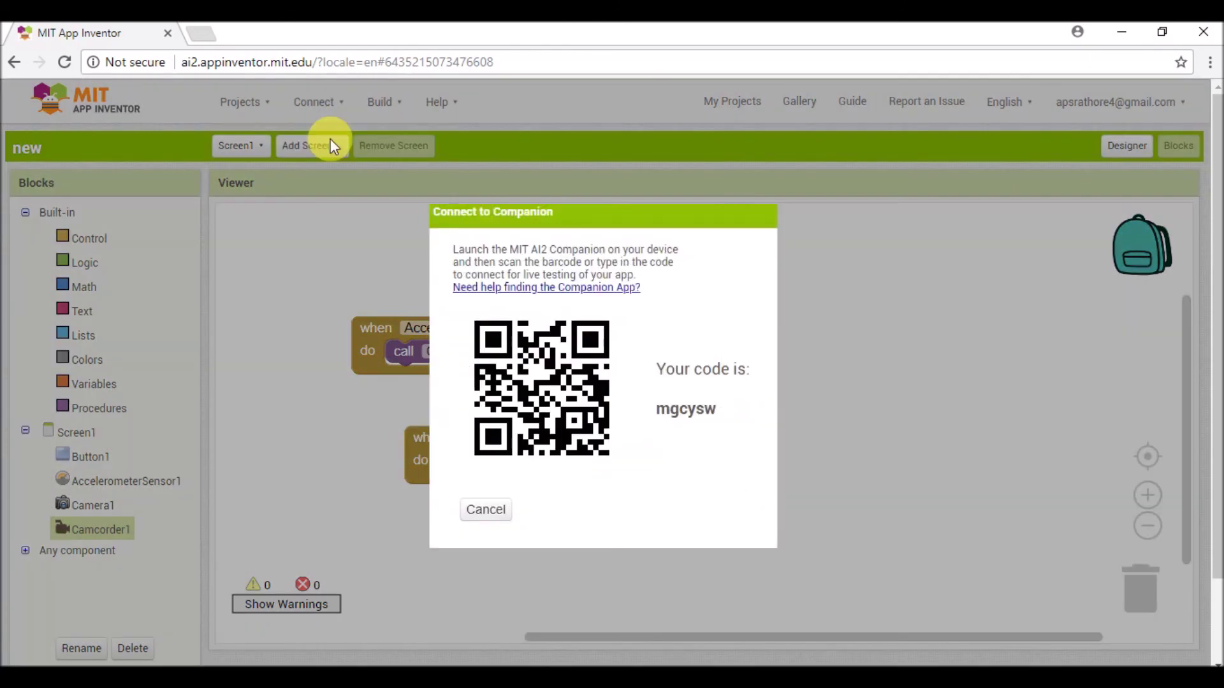